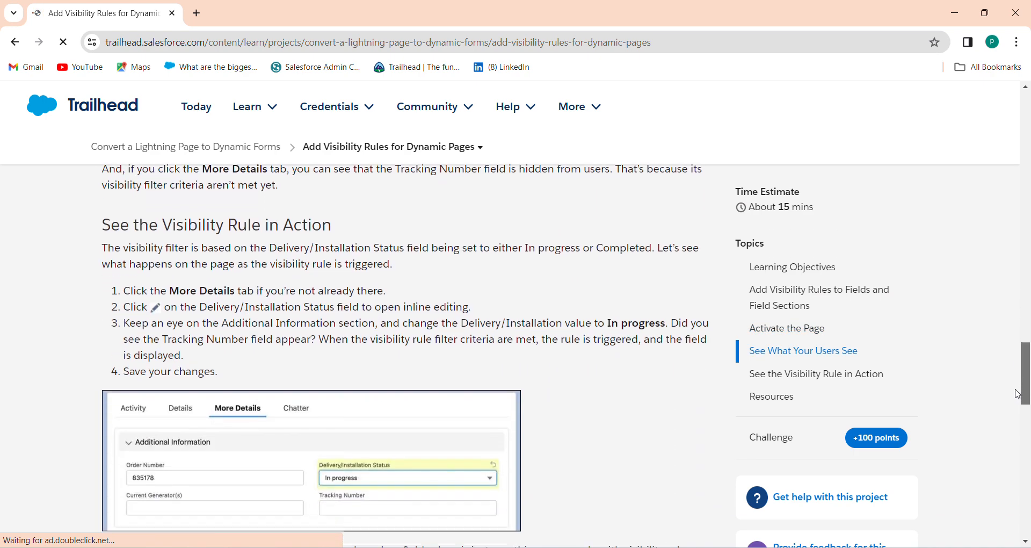
# Launch the Empathetic Unicorn Playground from the Verify Step section and go back to the instructions for adding visibility rules to fields.
pyautogui.scroll(-5, 1029, 300)
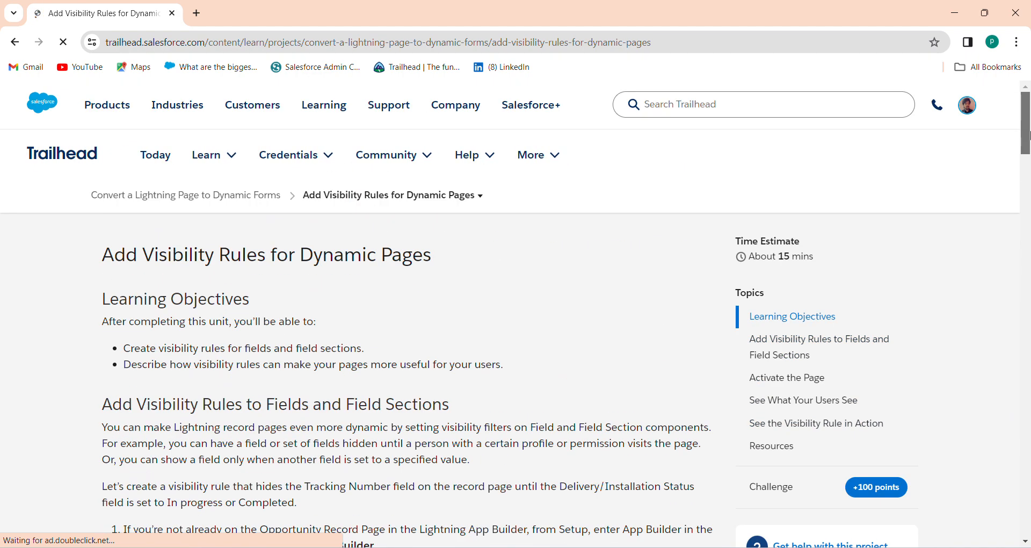
pyautogui.scroll(-2, 959, 464)
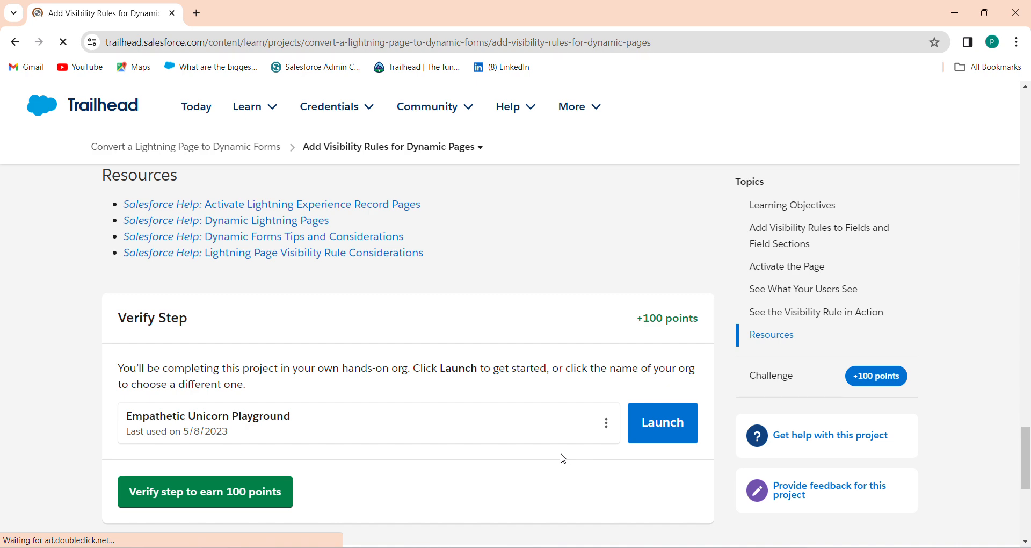
pyautogui.click(662, 429)
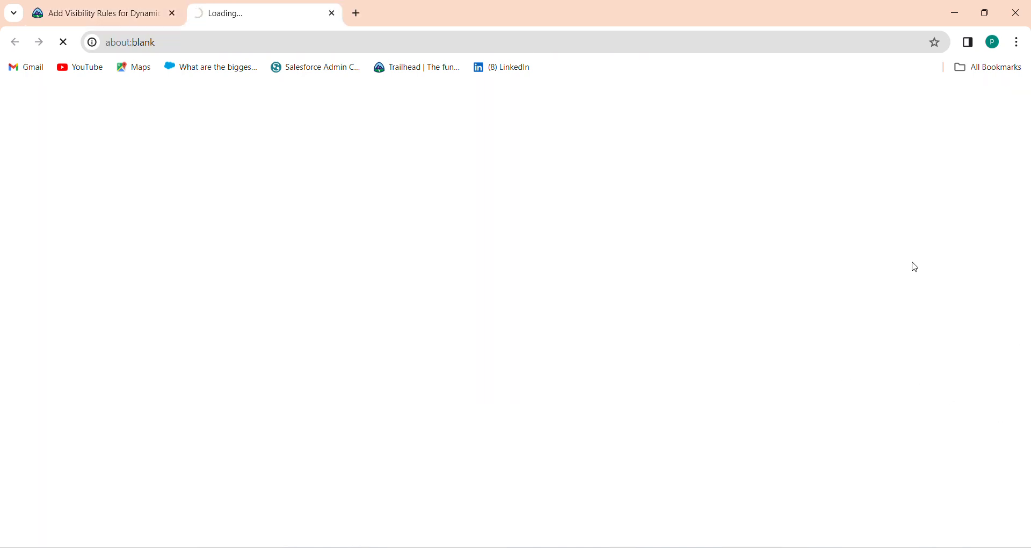
pyautogui.click(122, 11)
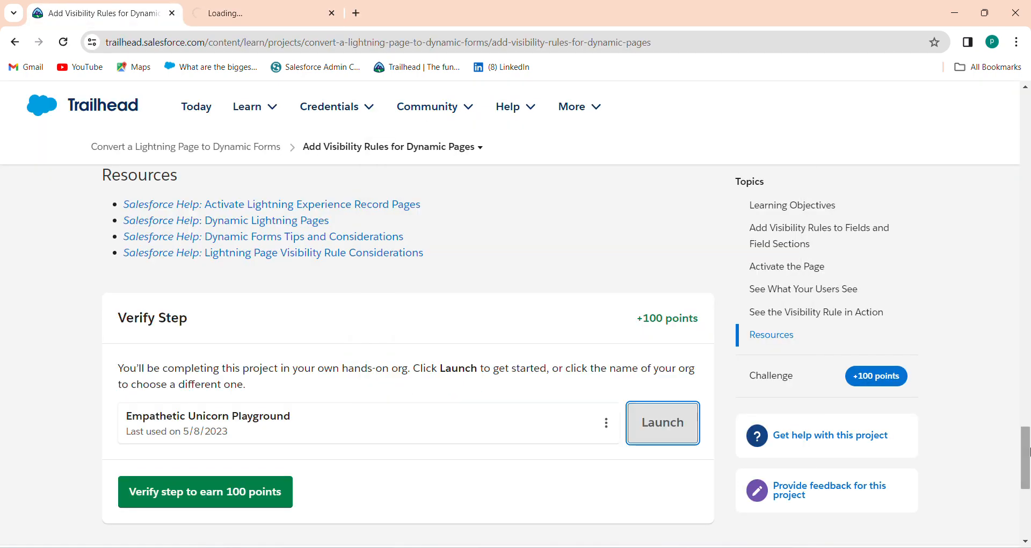
pyautogui.moveTo(1024, 455); pyautogui.dragTo(1025, 152)
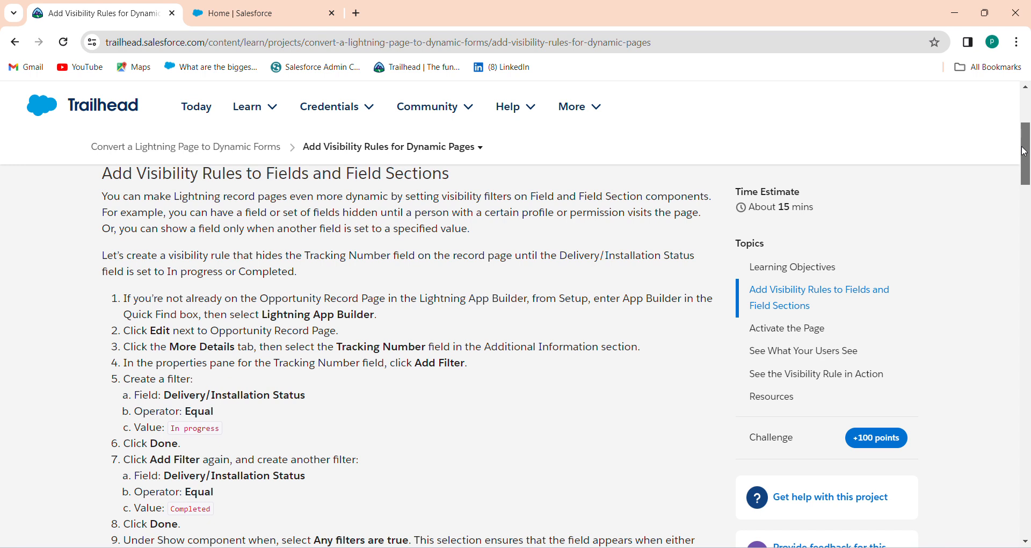
pyautogui.moveTo(1025, 152); pyautogui.dragTo(1025, 152)
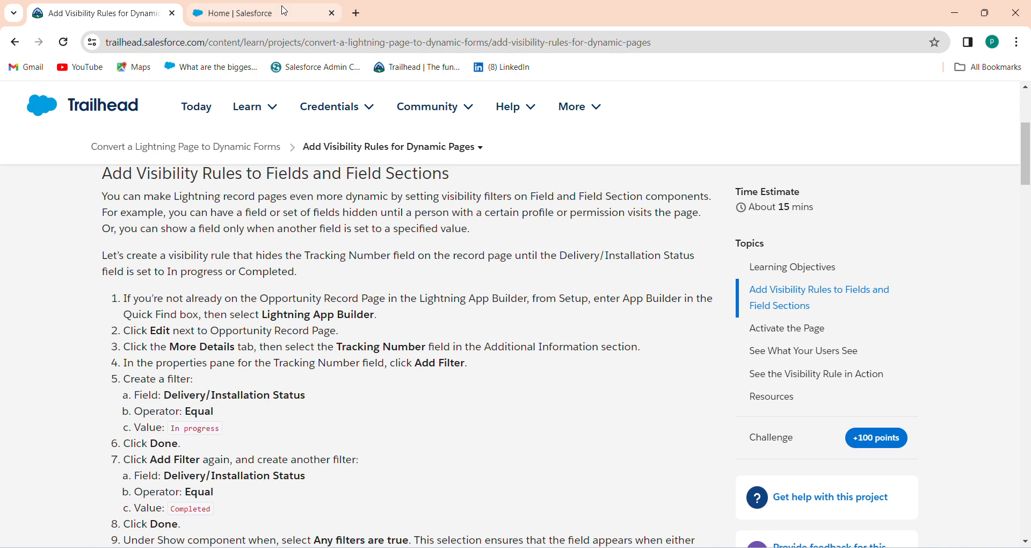
# Open Setup in the playground org, search for "Lightning App" and open Lightning App Builder.
pyautogui.click(280, 14)
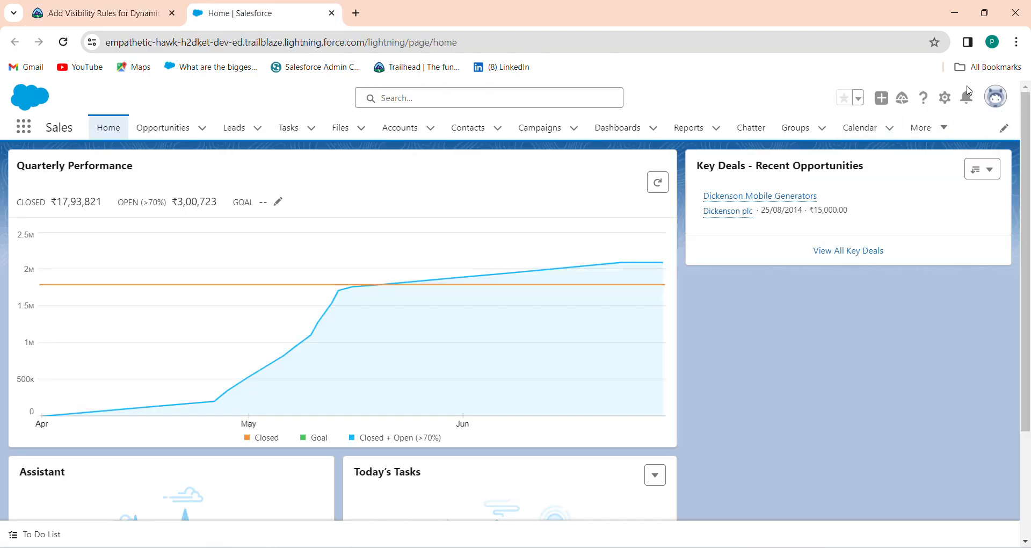
pyautogui.click(946, 100)
pyautogui.click(895, 149)
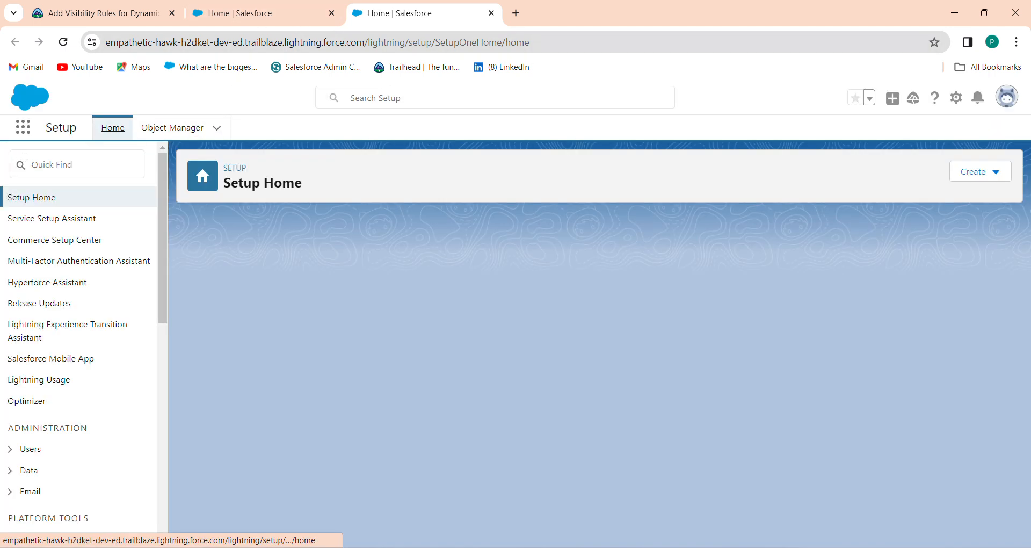
pyautogui.write('Li')
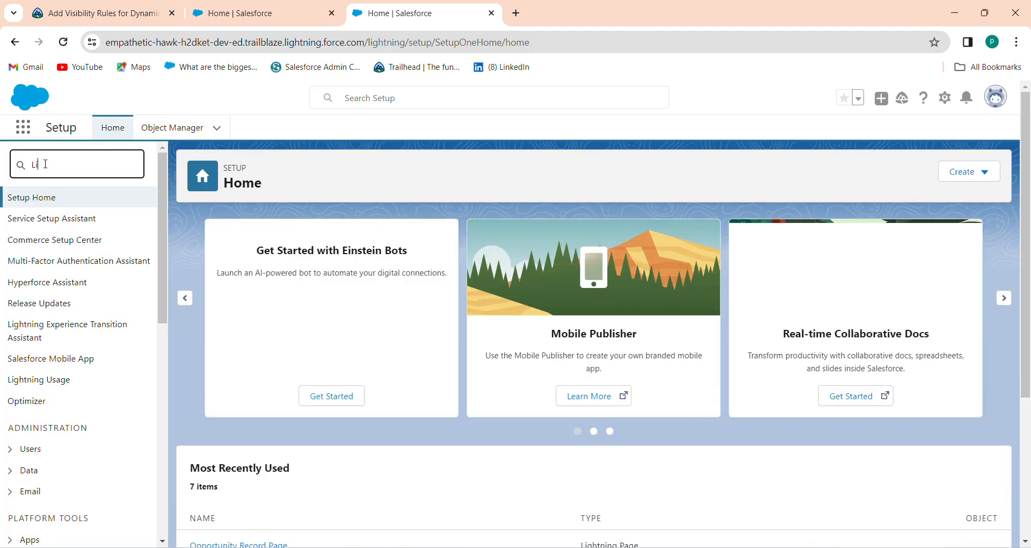
pyautogui.write('ghtning App')
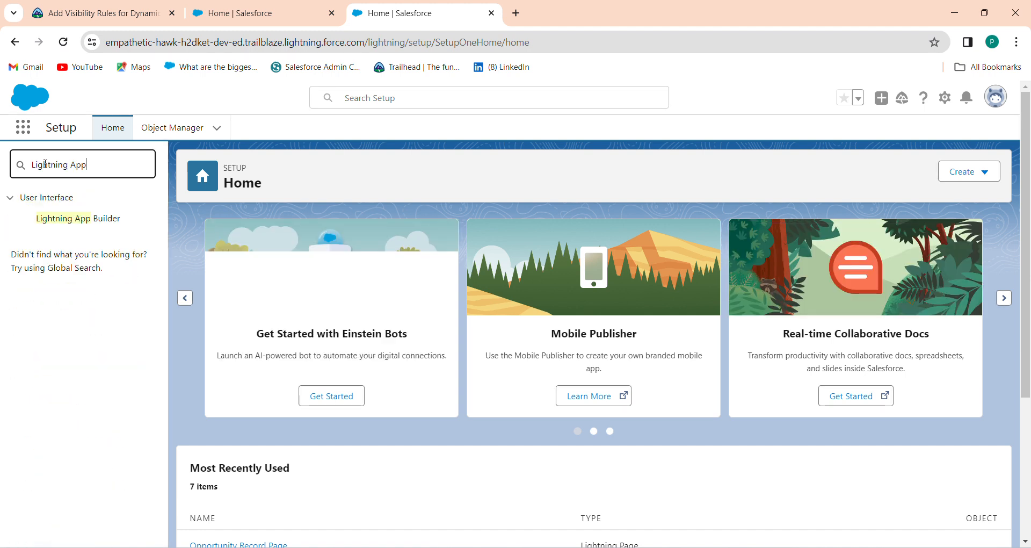
pyautogui.click(80, 230)
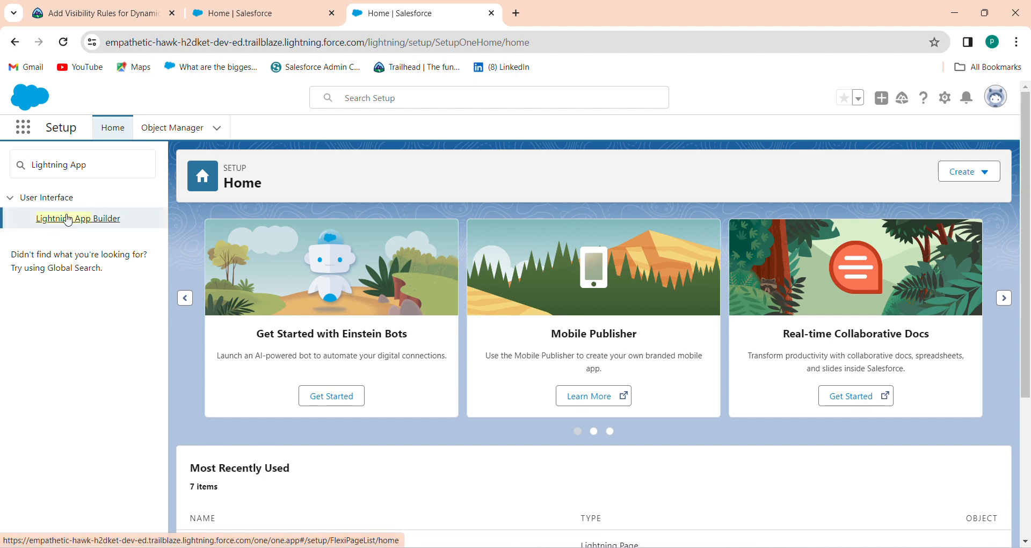
pyautogui.click(66, 218)
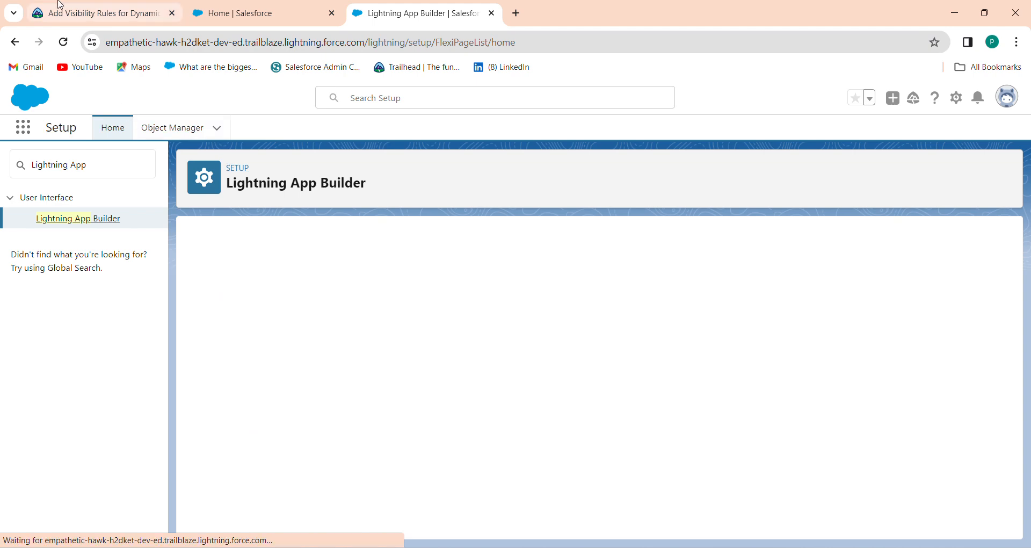
# Open the Opportunity Record Page for editing and consult the Trailhead instructions for adding the visibility rule.
pyautogui.click(77, 25)
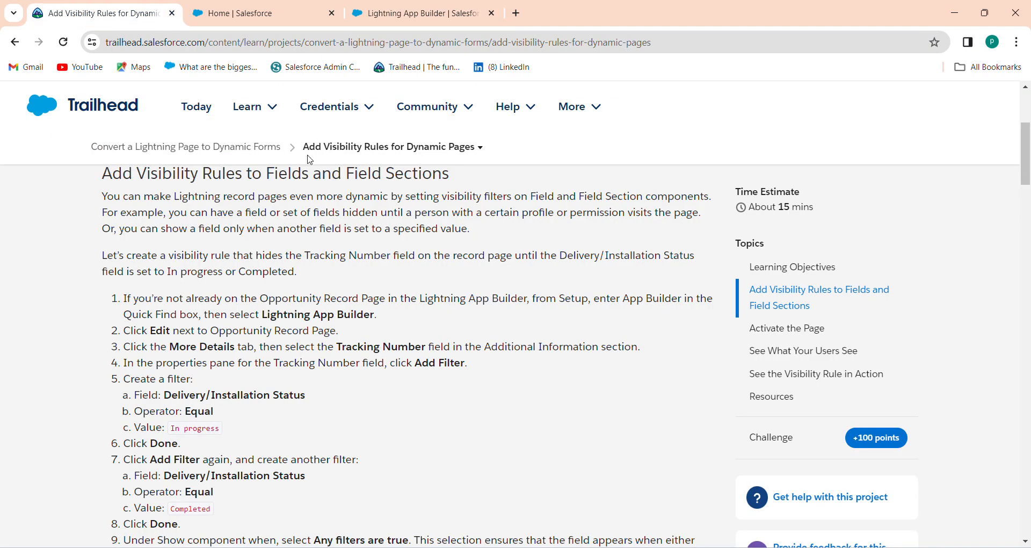
pyautogui.click(347, 16)
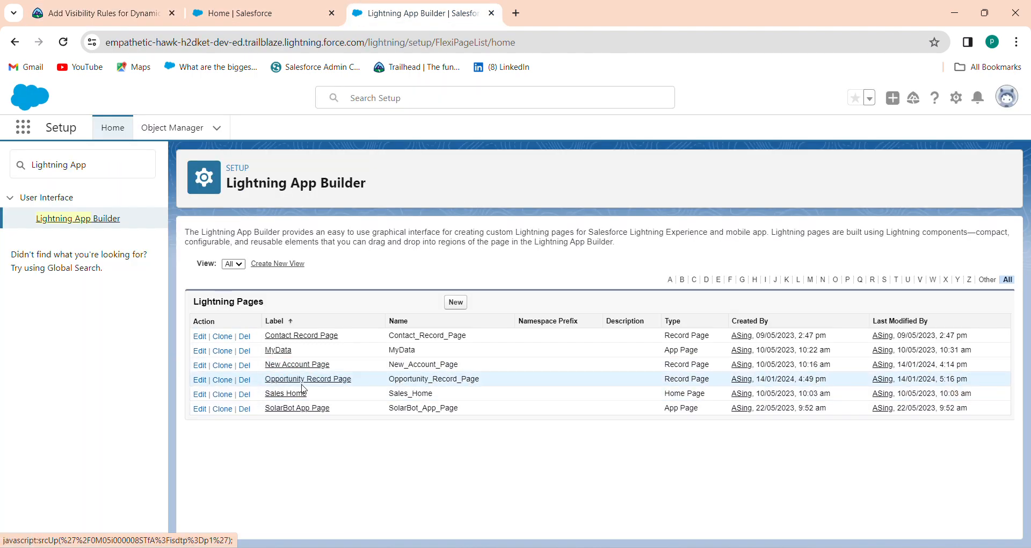
pyautogui.click(200, 382)
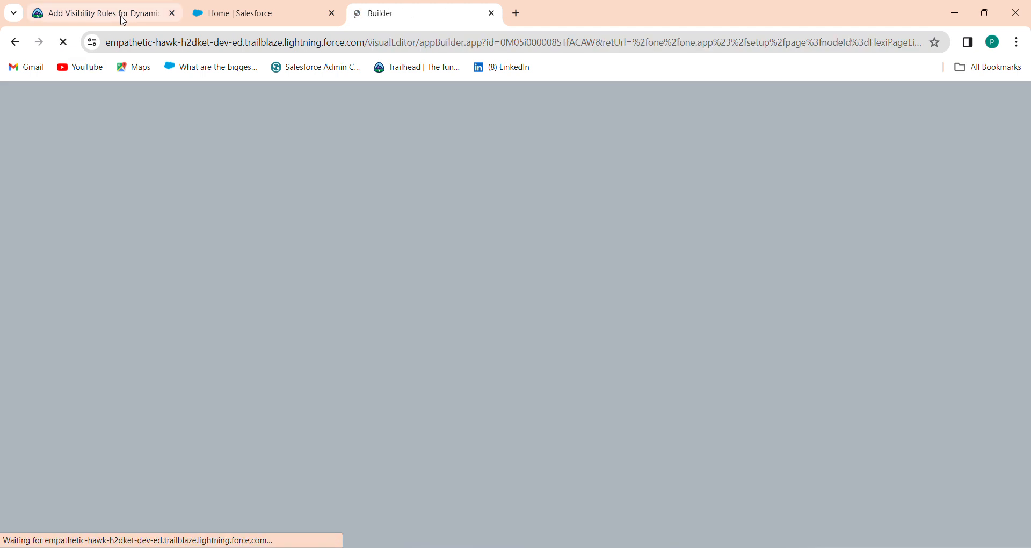
pyautogui.moveTo(123, 20)
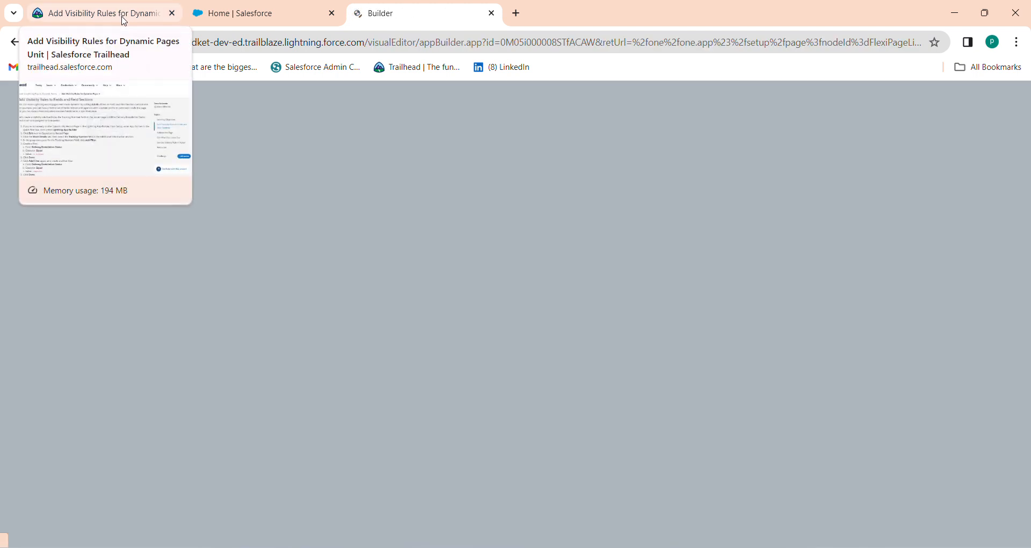
pyautogui.click(125, 20)
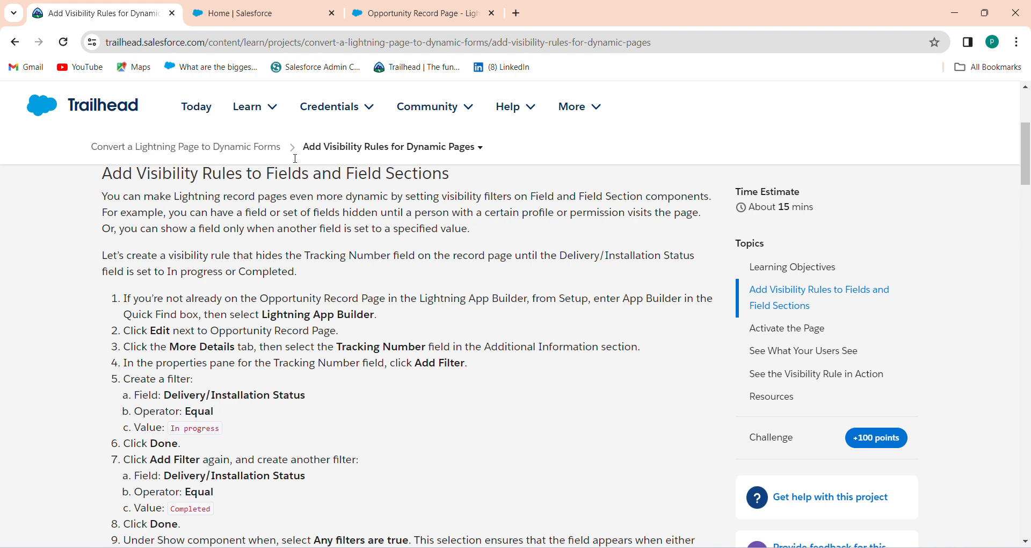
# Select the Tracking Number field in the Additional Information section under More Details on the Opportunity Record Page.
pyautogui.click(385, 17)
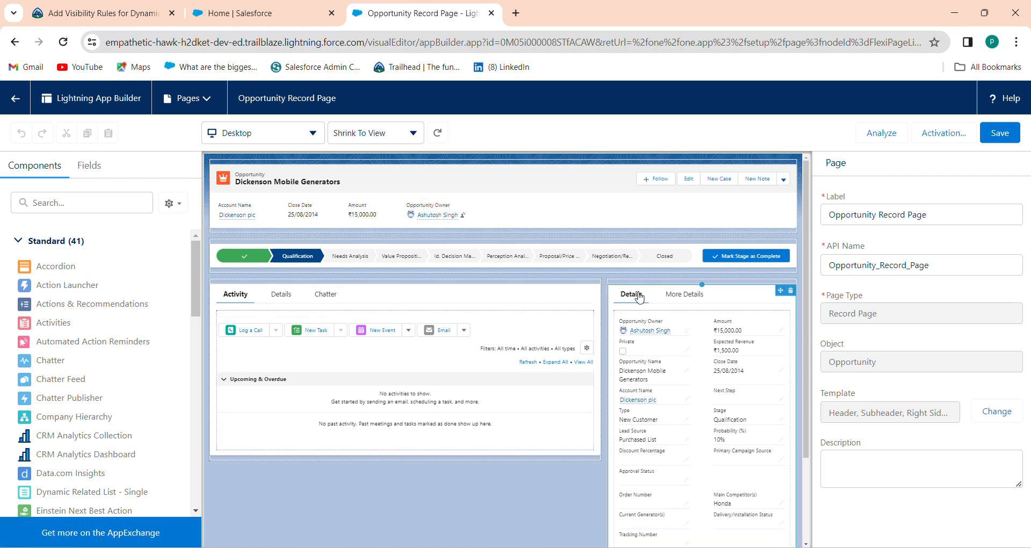
pyautogui.click(684, 294)
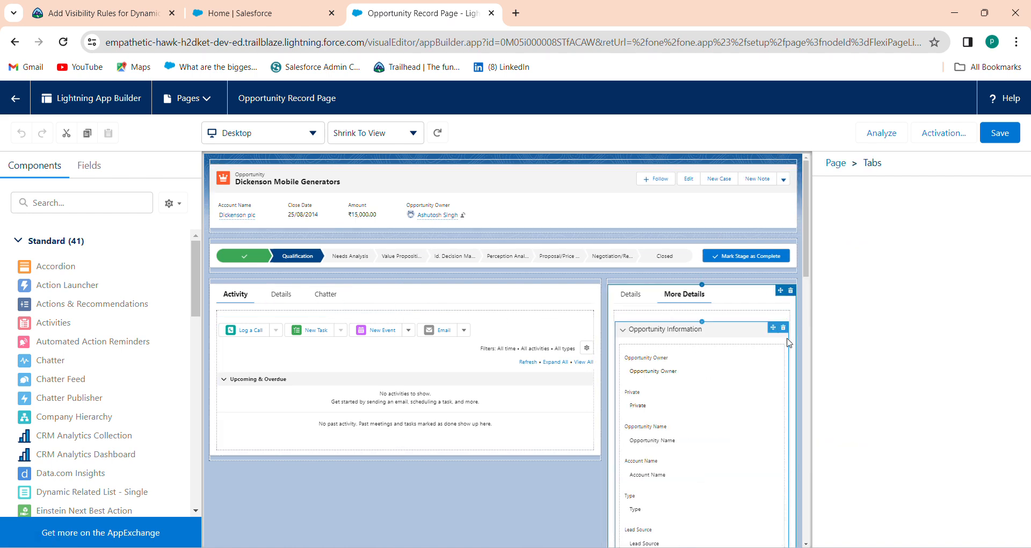
pyautogui.moveTo(805, 271); pyautogui.dragTo(795, 490)
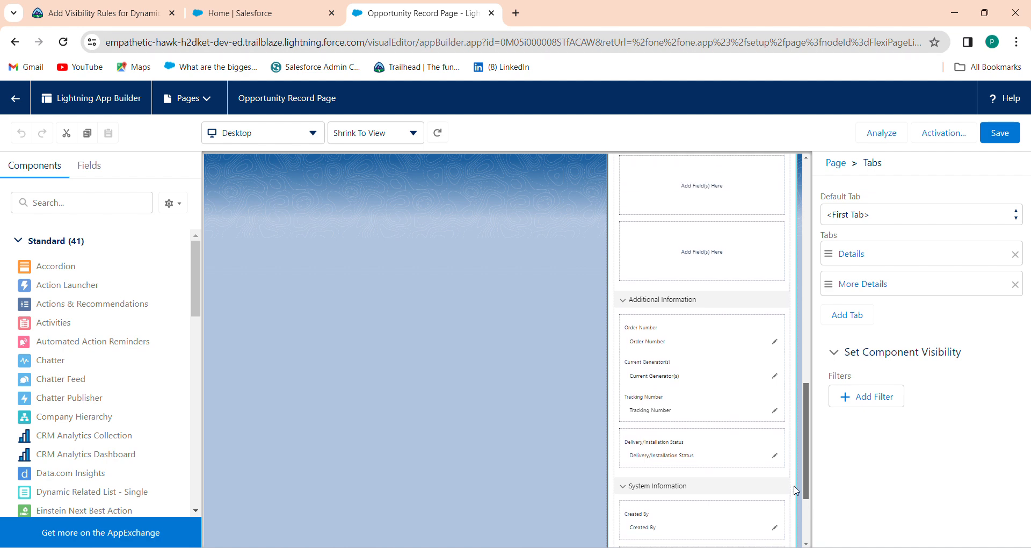
pyautogui.click(668, 405)
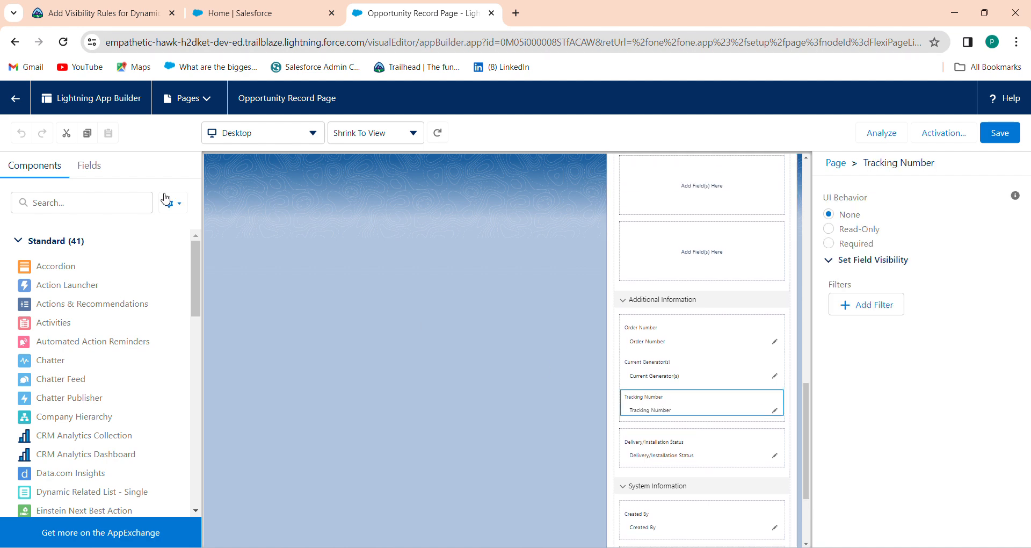
# Check the filter instructions in Trailhead, close the Salesforce Home page and return to the Opportunity Record Page editor.
pyautogui.click(63, 13)
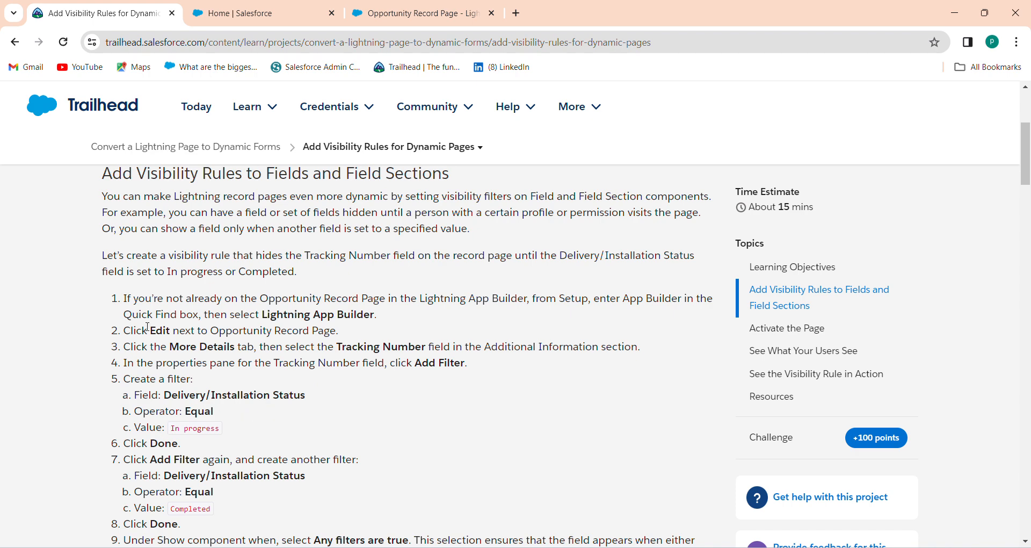
pyautogui.click(259, 10)
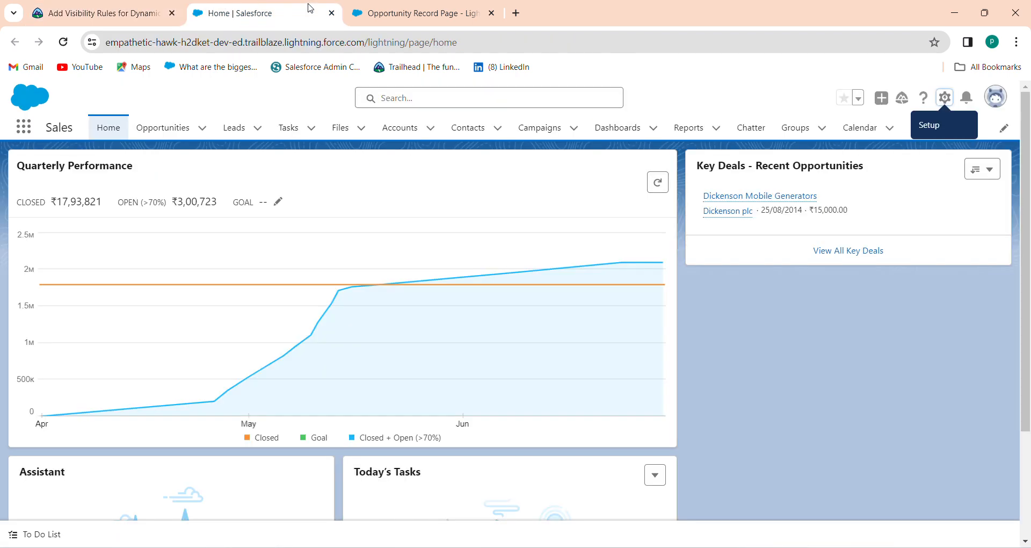
pyautogui.click(381, 12)
pyautogui.click(332, 13)
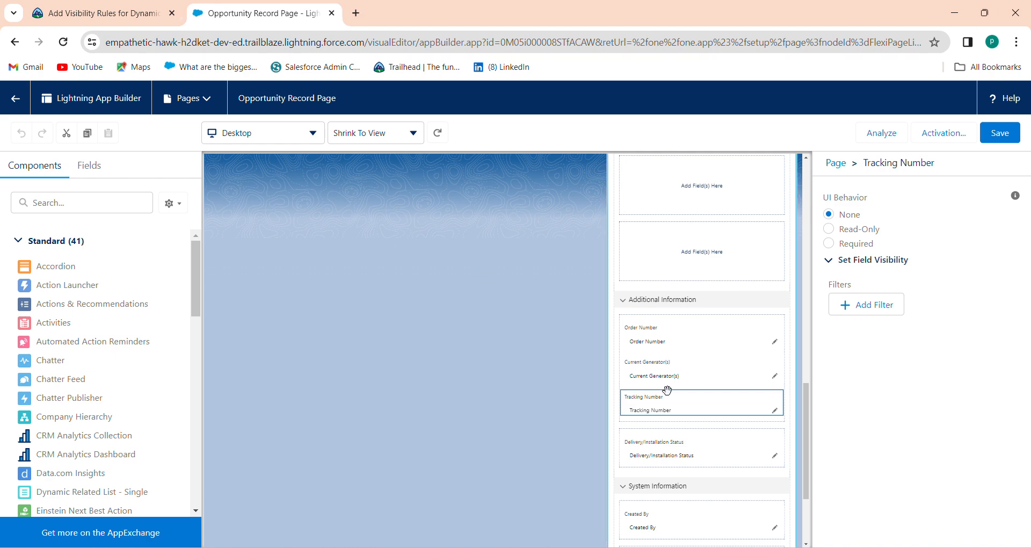
# Add a new visibility filter to the Tracking Number field and try to change the field it uses.
pyautogui.click(891, 304)
pyautogui.click(666, 309)
pyautogui.press('BackSpace')
pyautogui.press('BackSpace')
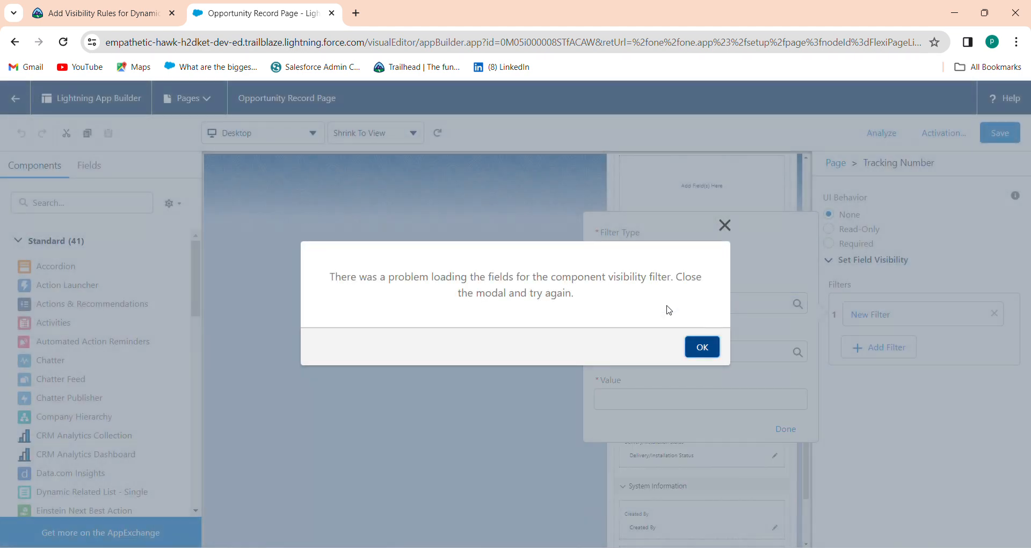
pyautogui.click(724, 225)
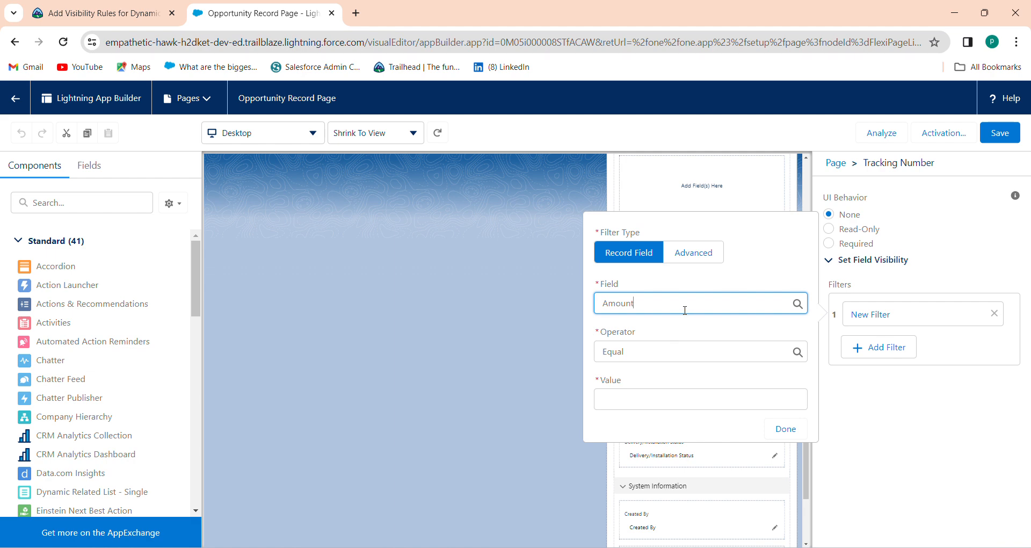
pyautogui.click(685, 310)
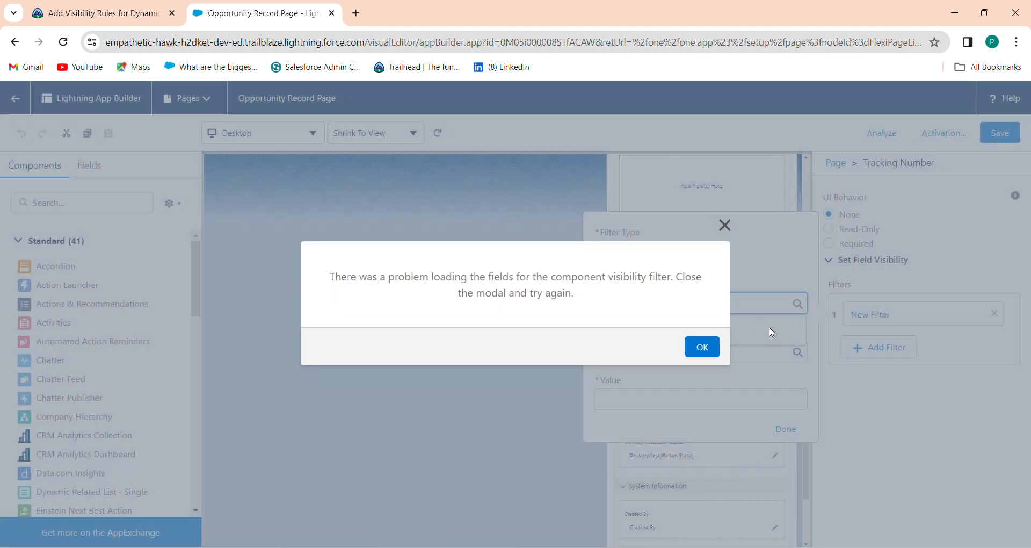
pyautogui.click(723, 224)
pyautogui.click(667, 310)
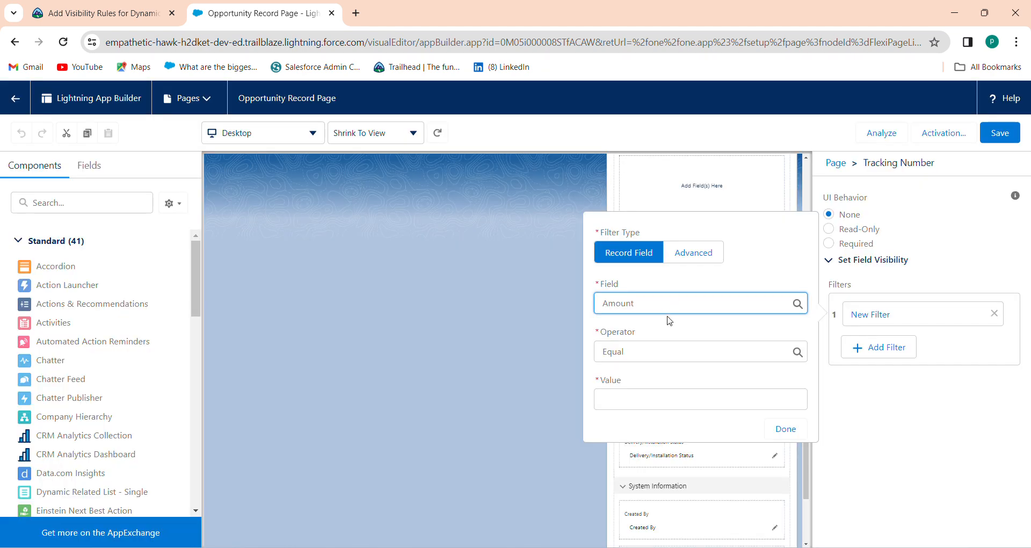
# Set the Tracking Number filter to Delivery/Installation Status Equal In progress, checking it against the instructions, and apply it.
pyautogui.press('BackSpace')
pyautogui.press('BackSpace')
pyautogui.press('BackSpace')
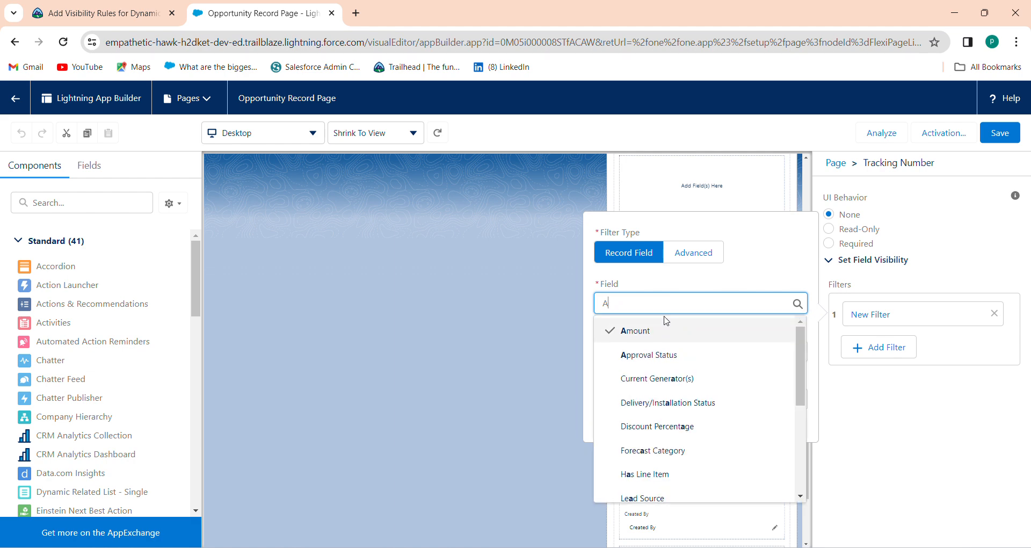
pyautogui.moveTo(797, 374); pyautogui.dragTo(797, 484)
pyautogui.scroll(3, 797, 469)
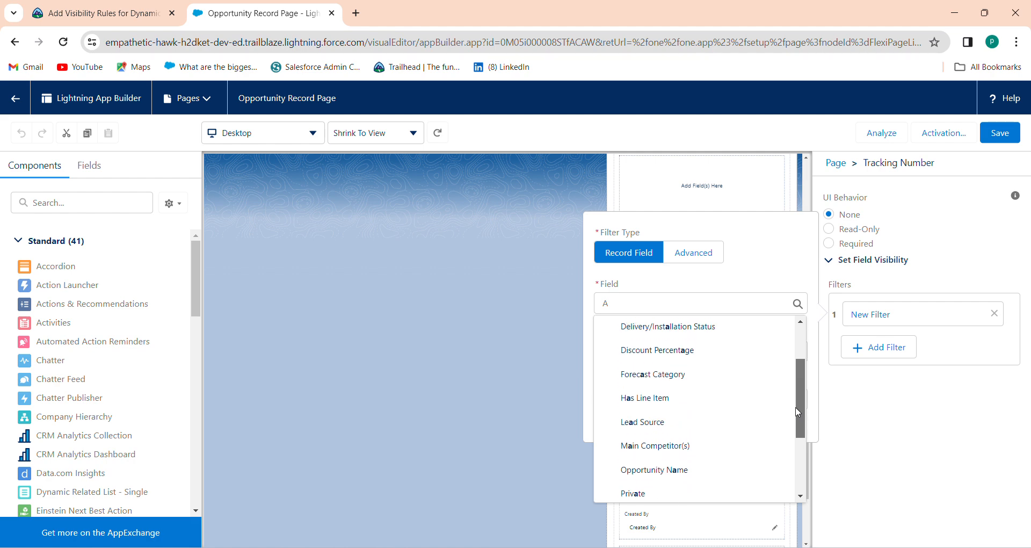
pyautogui.click(701, 338)
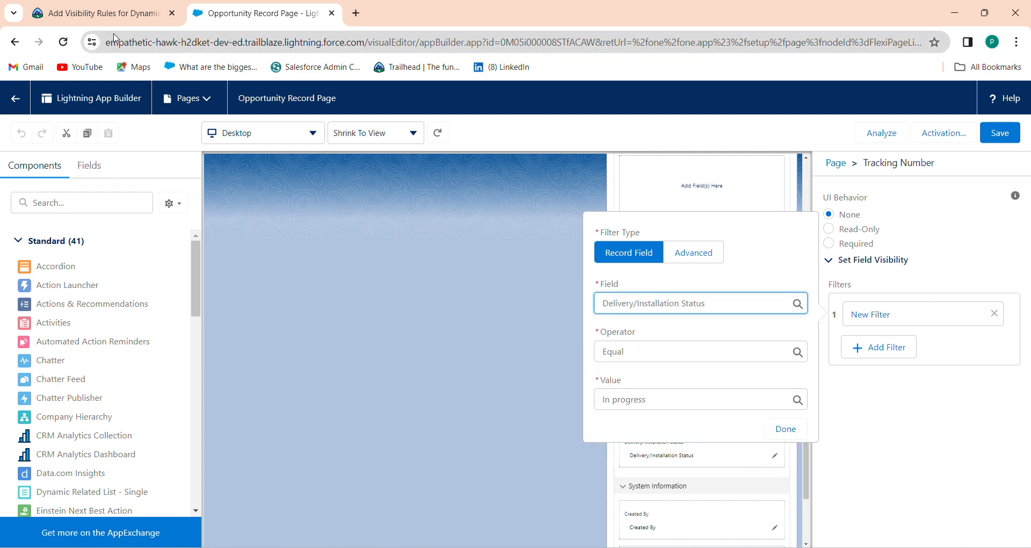
pyautogui.click(124, 19)
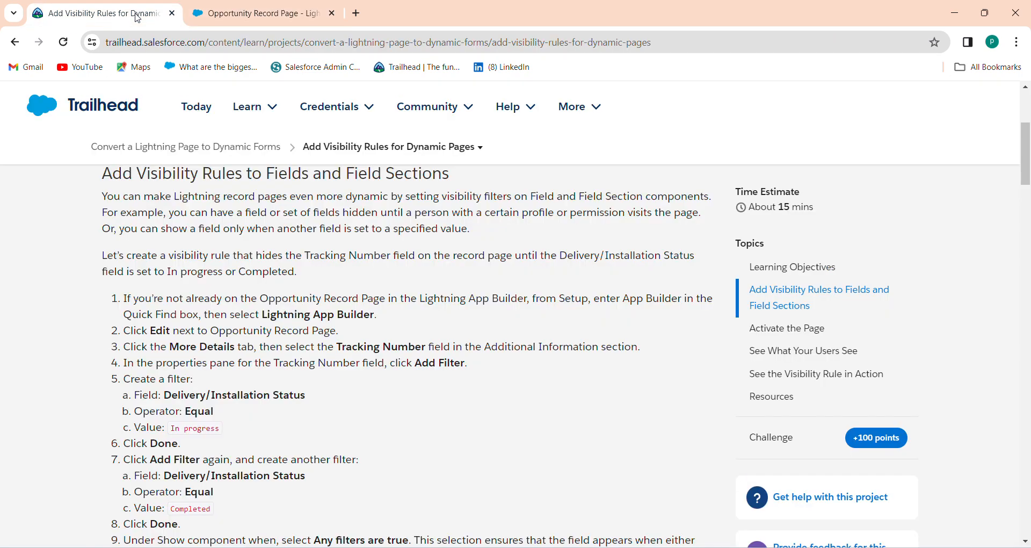
pyautogui.click(246, 16)
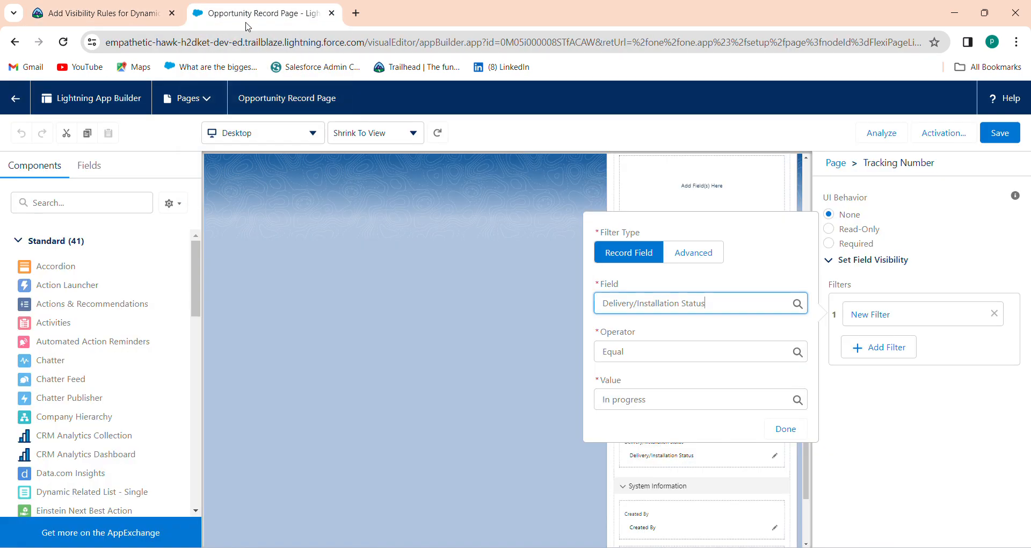
pyautogui.click(784, 429)
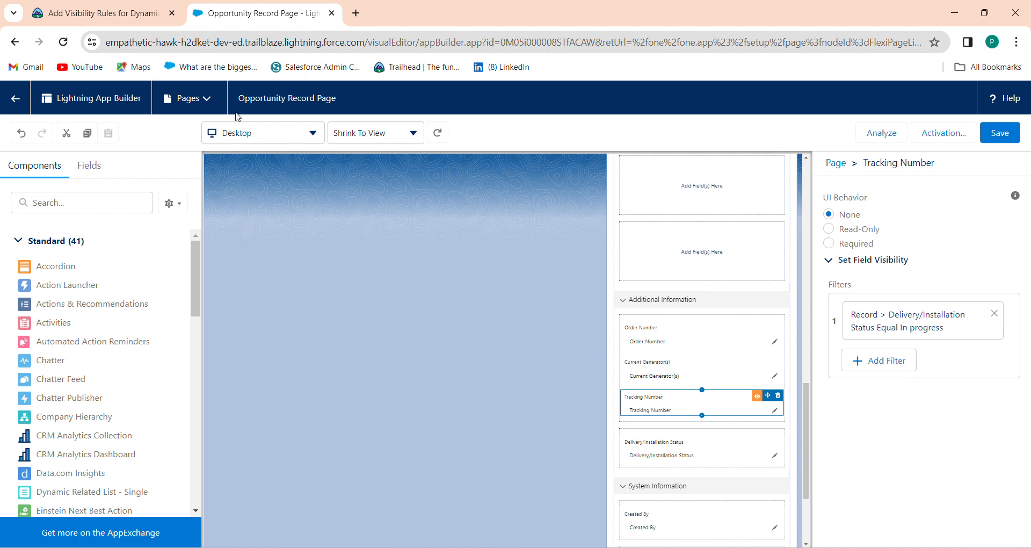
# Read the Trailhead instructions for the second Tracking Number filter, and return to the Opportunity Record Page editor.
pyautogui.click(80, 18)
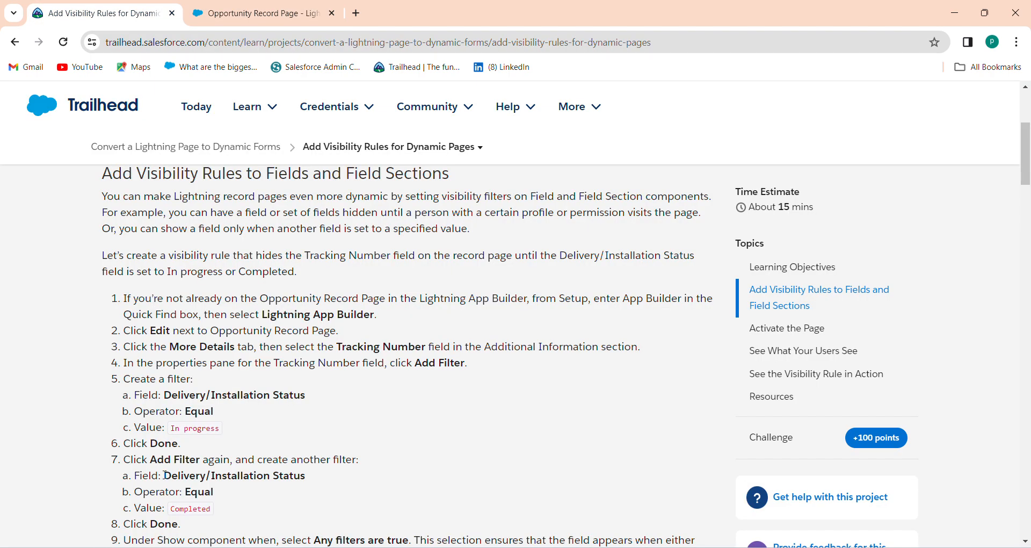
pyautogui.moveTo(1027, 165); pyautogui.dragTo(1027, 185)
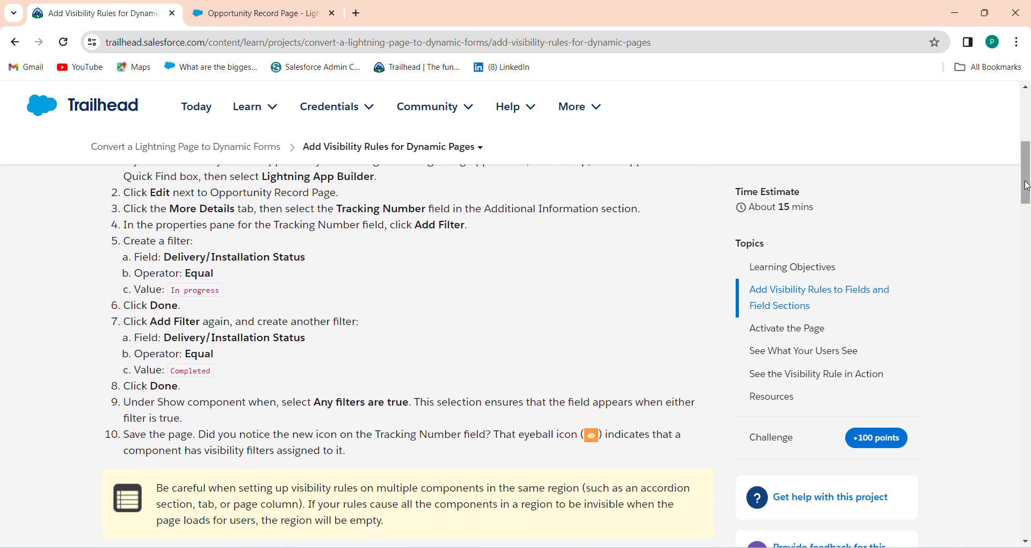
pyautogui.moveTo(127, 305); pyautogui.dragTo(195, 318)
pyautogui.click(146, 322)
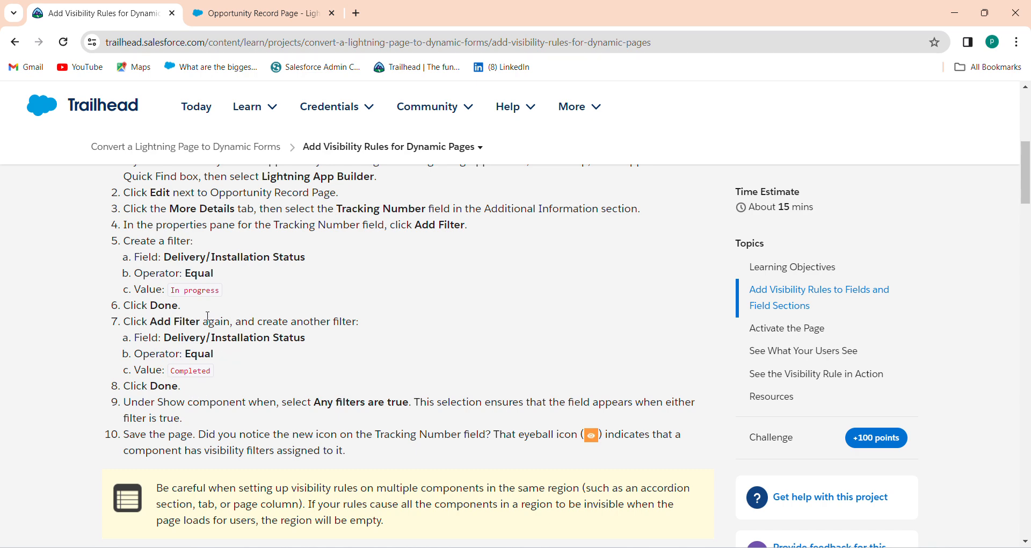
pyautogui.click(223, 4)
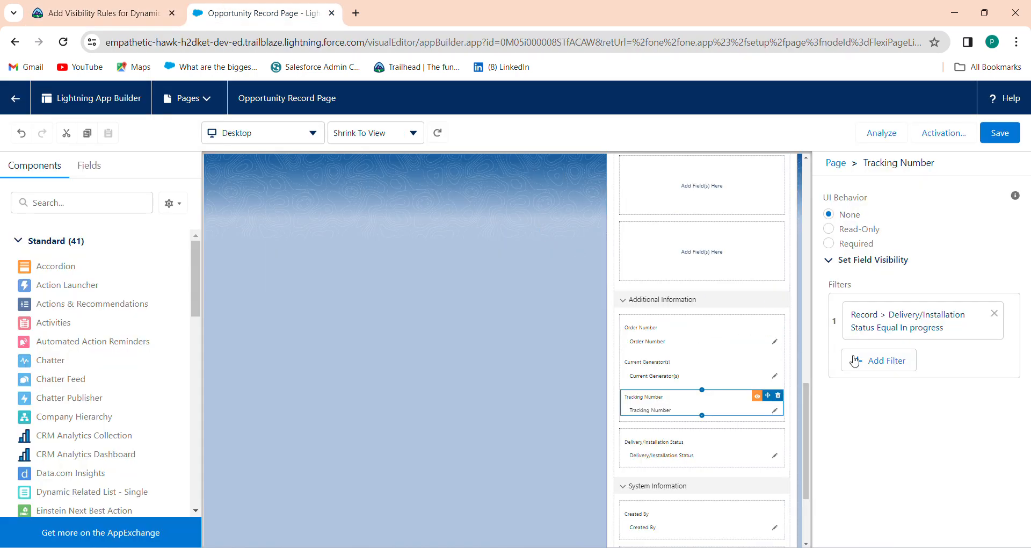
# Add a second Tracking Number visibility filter with Delivery/Installation Status Equal Completed and apply it.
pyautogui.click(876, 360)
pyautogui.click(691, 333)
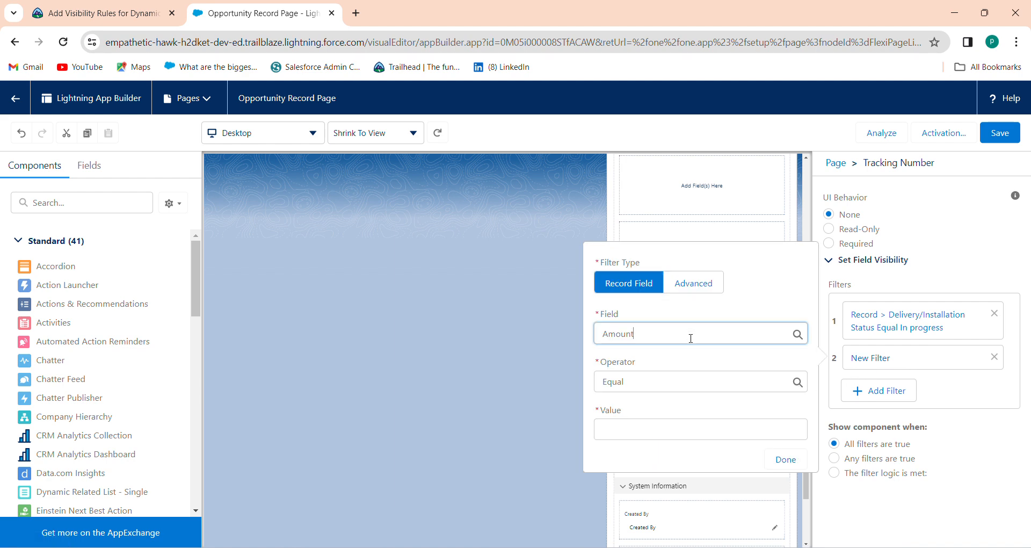
pyautogui.press('BackSpace')
pyautogui.press('BackSpace')
pyautogui.press('BackSpace')
pyautogui.press('BackSpace')
pyautogui.press('BackSpace')
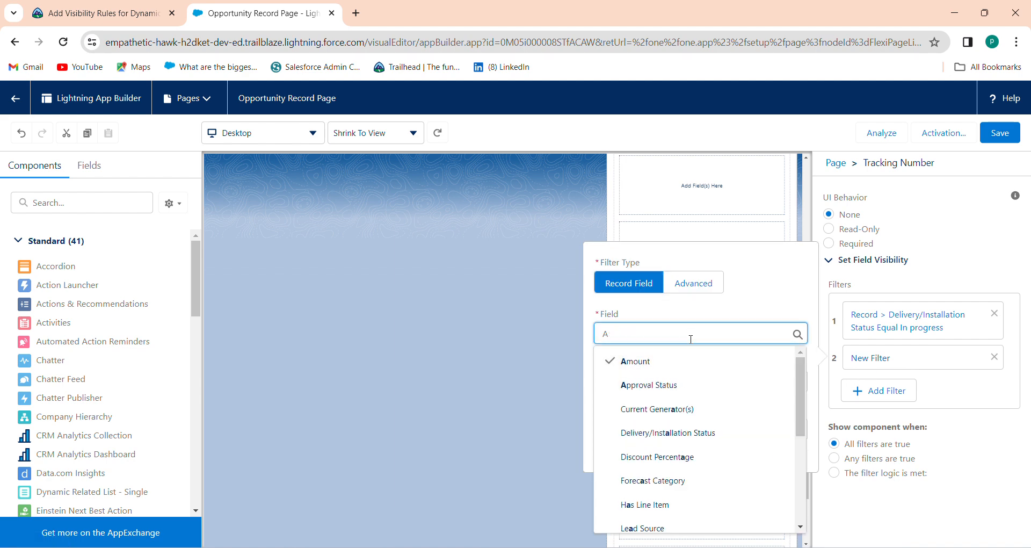
pyautogui.click(696, 429)
pyautogui.click(686, 429)
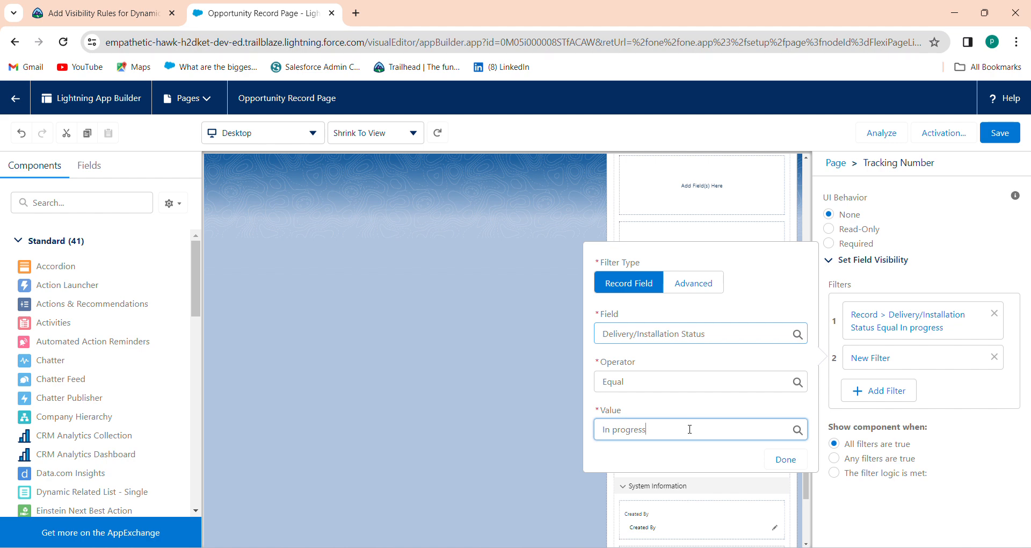
pyautogui.click(676, 506)
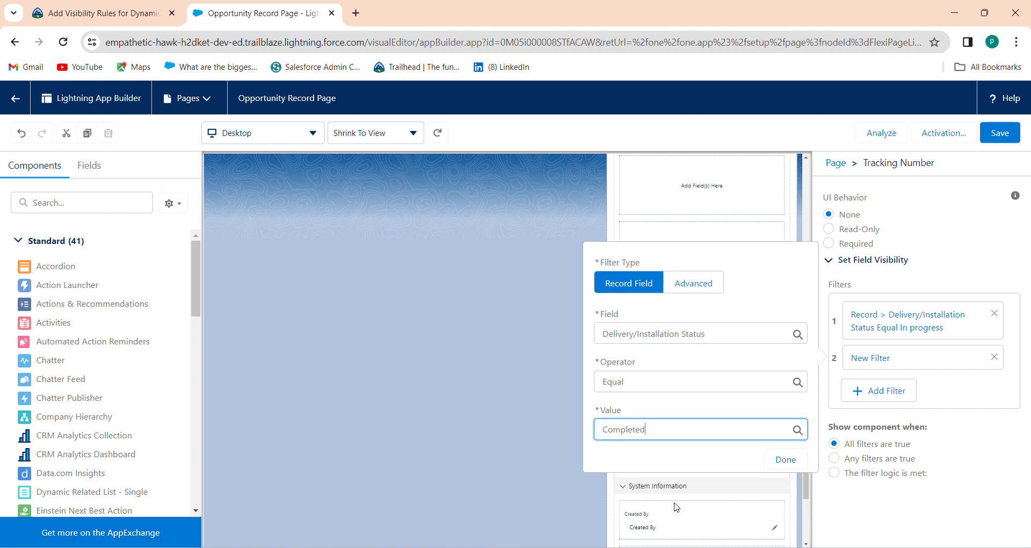
pyautogui.click(781, 458)
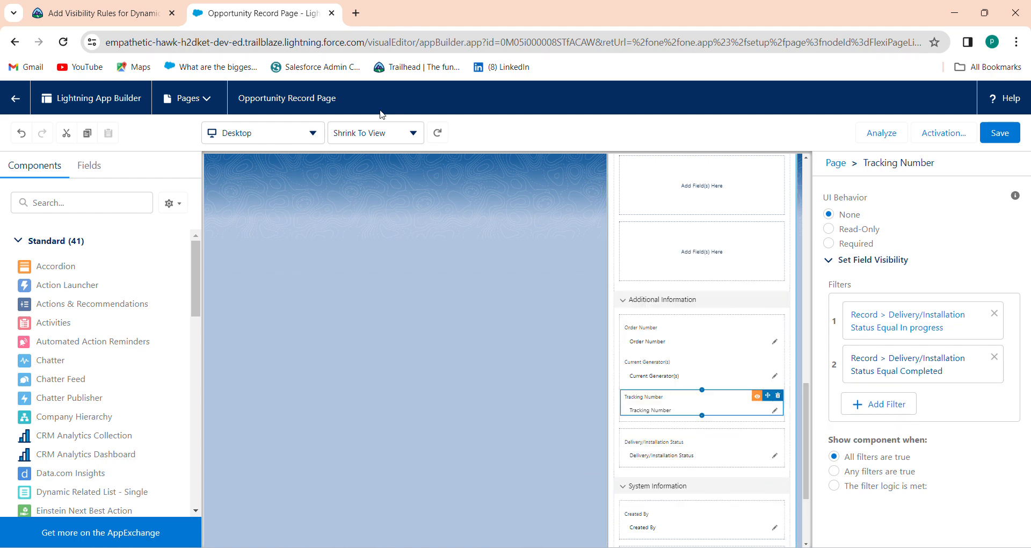
# Following the Trailhead instructions, show the Tracking Number field when any filters are true, and save the page.
pyautogui.click(102, 13)
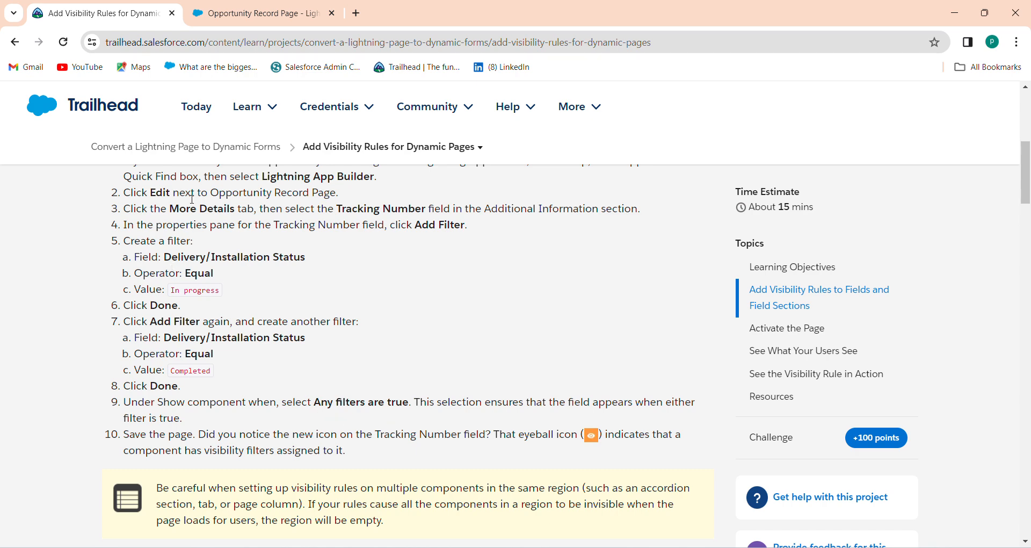
pyautogui.click(262, 15)
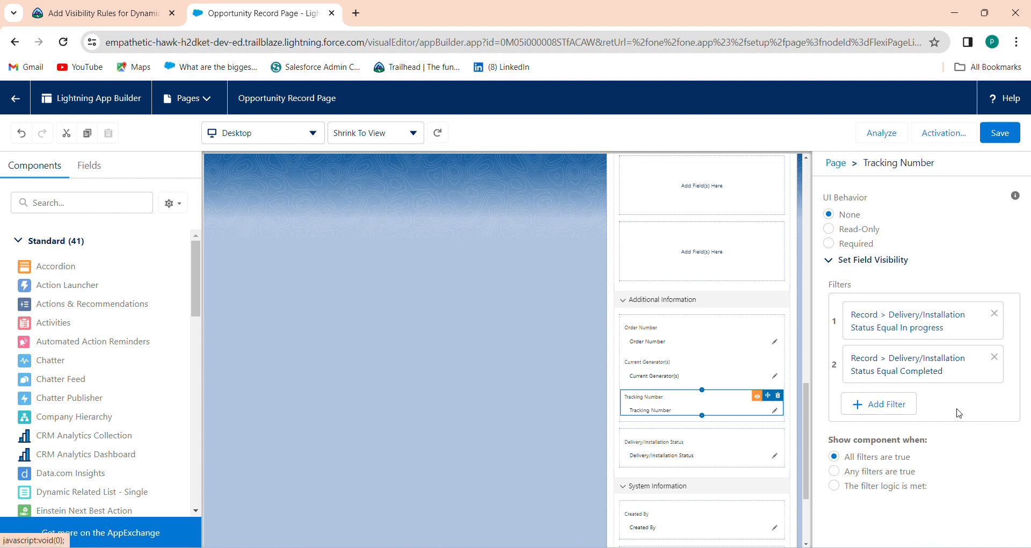
pyautogui.click(877, 475)
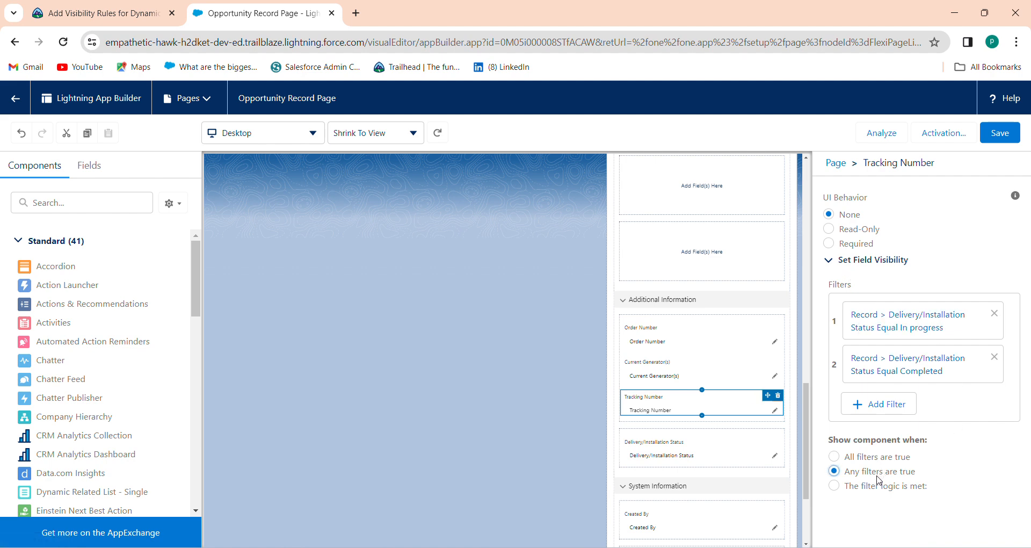
pyautogui.click(60, 15)
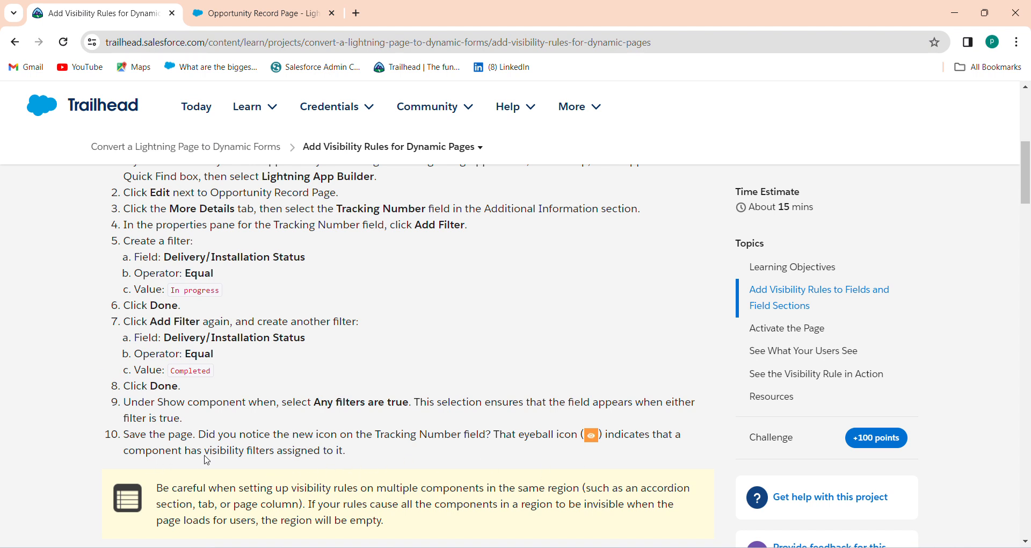
pyautogui.click(257, 13)
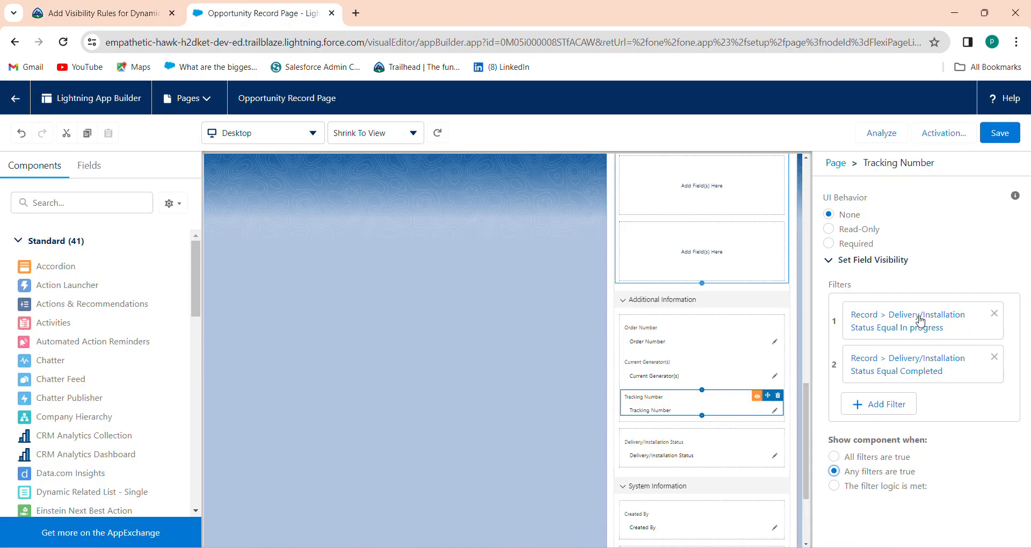
pyautogui.click(990, 138)
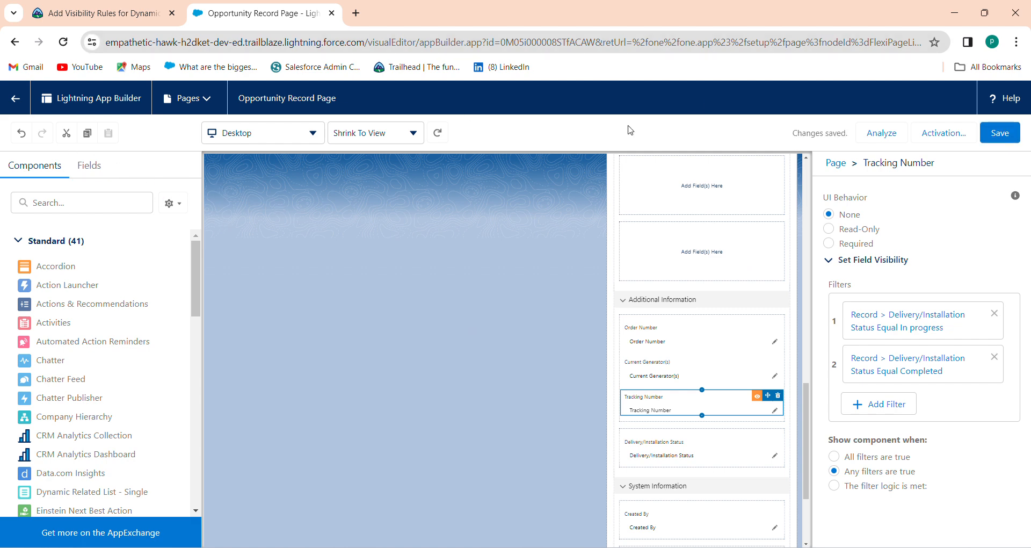
# Open the activation settings of the Opportunity Record Page and read Trailhead's Activate the Page instructions.
pyautogui.click(37, 15)
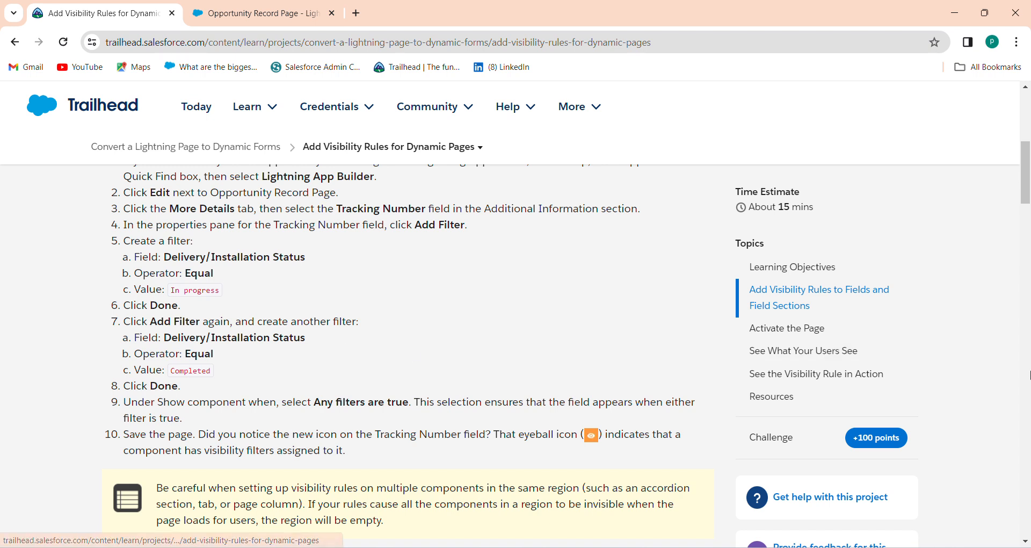
pyautogui.moveTo(1025, 186); pyautogui.dragTo(1027, 244)
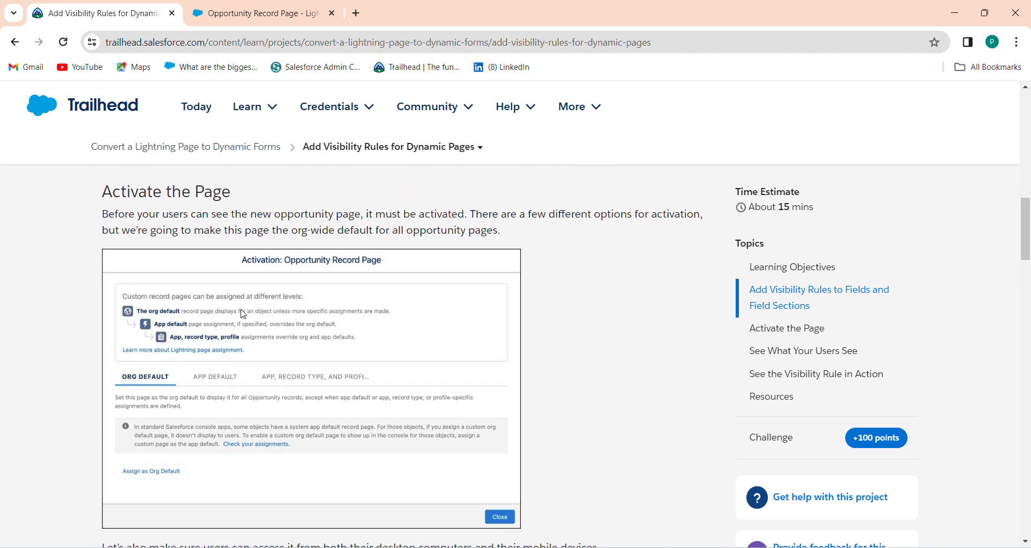
pyautogui.click(257, 6)
pyautogui.click(937, 134)
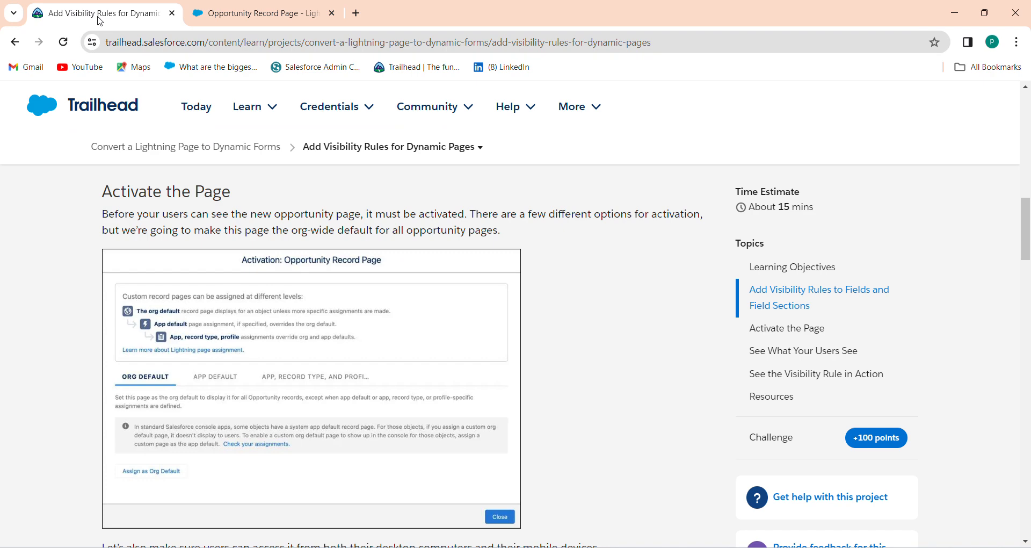
pyautogui.click(98, 16)
pyautogui.moveTo(1025, 255); pyautogui.dragTo(1028, 295)
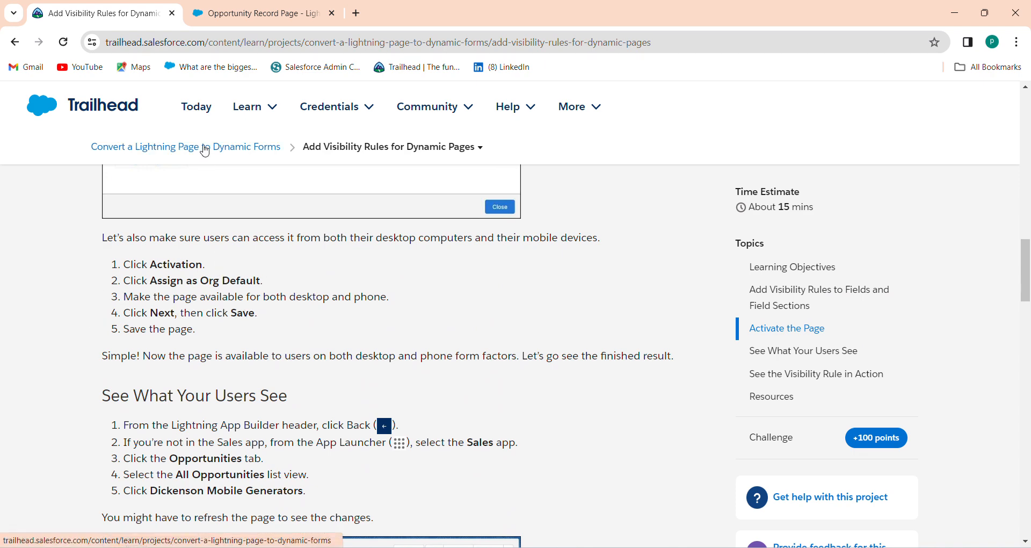
pyautogui.click(283, 15)
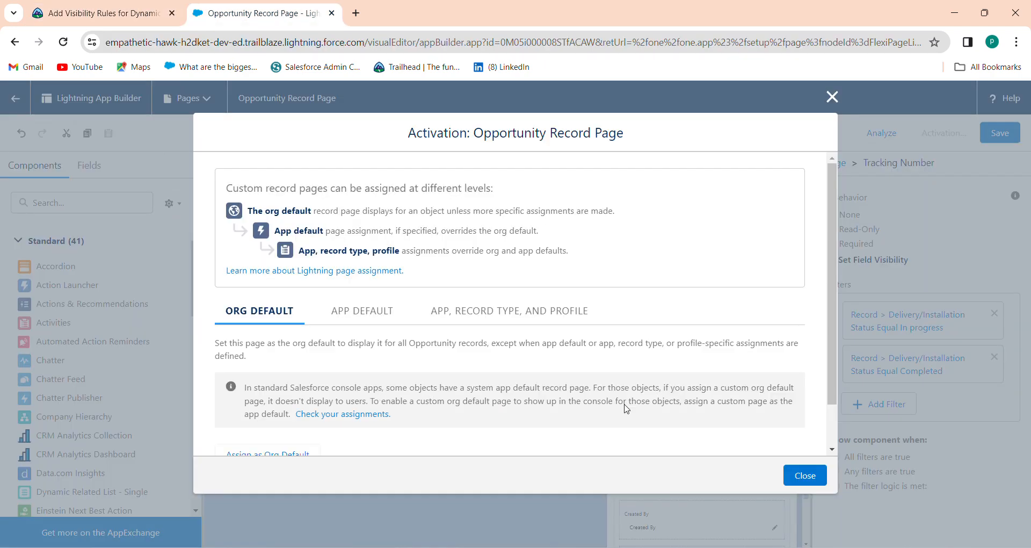
# Assign the Opportunity Record Page as the org default for desktop and phone, and save the assignment.
pyautogui.scroll(-2, 232, 413)
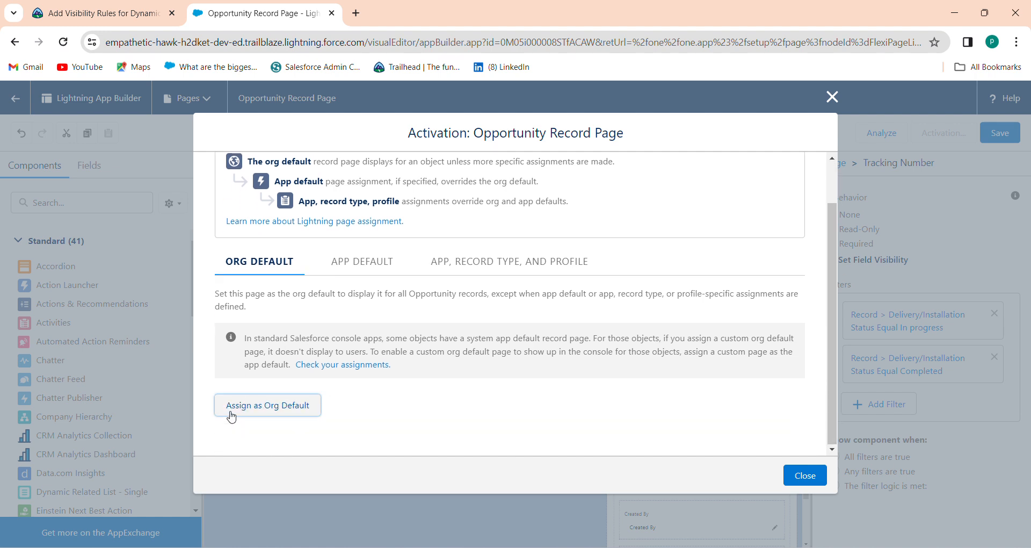
pyautogui.click(231, 417)
pyautogui.click(430, 341)
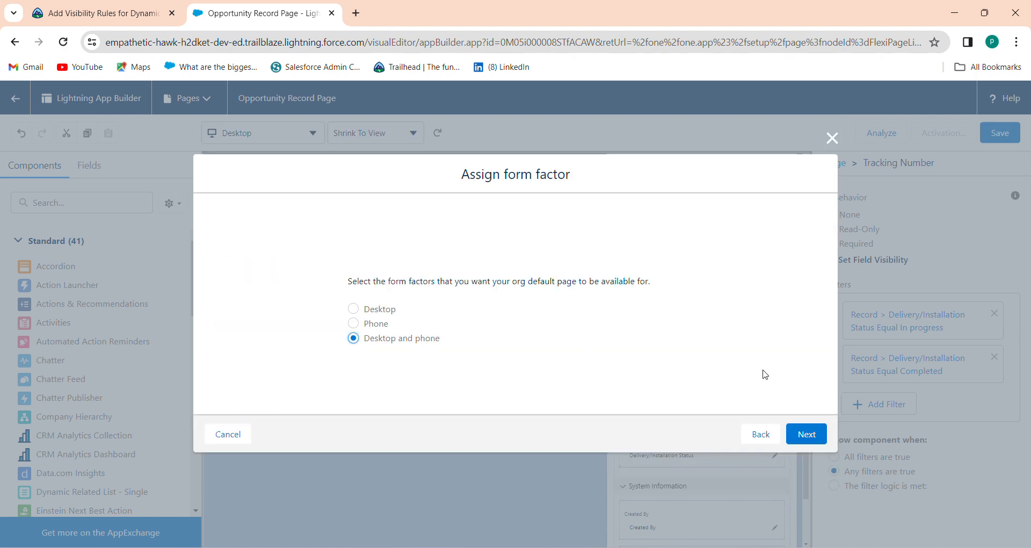
pyautogui.click(798, 431)
pyautogui.click(804, 400)
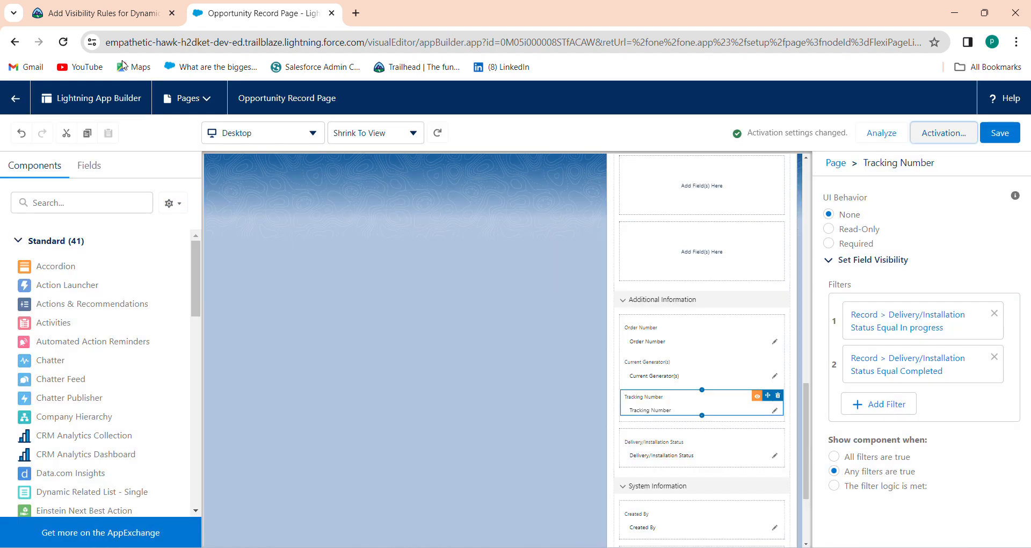
# Look through the remaining Trailhead instructions down to Verify Step, and save the Opportunity Record Page again.
pyautogui.click(122, 25)
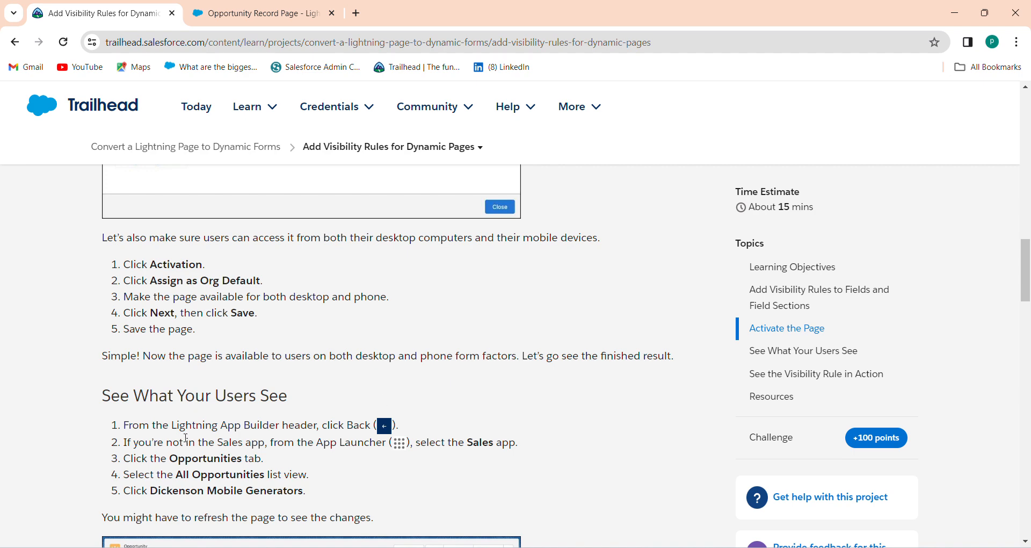
pyautogui.scroll(-3, 1027, 325)
pyautogui.moveTo(1028, 315); pyautogui.dragTo(1016, 454)
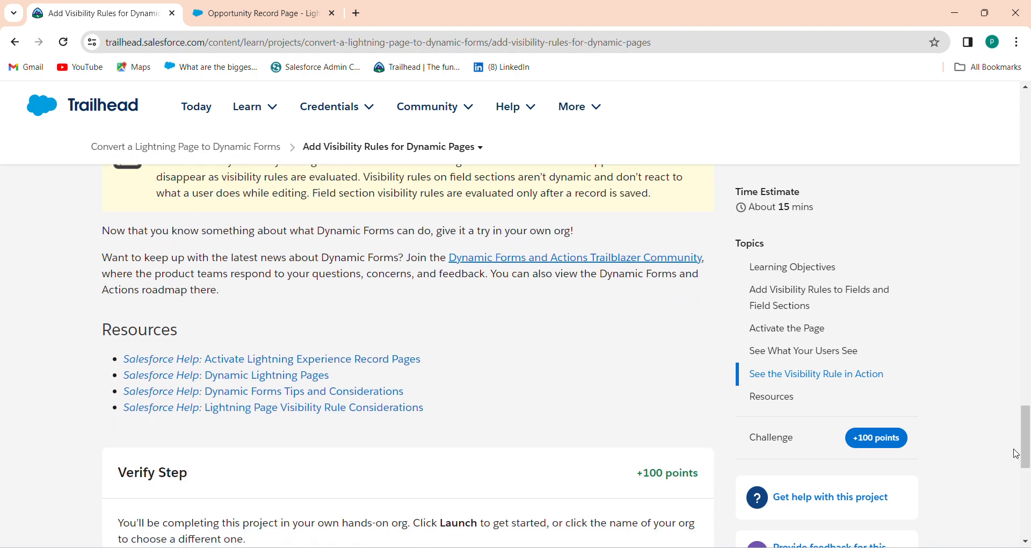
pyautogui.click(298, 18)
pyautogui.click(999, 133)
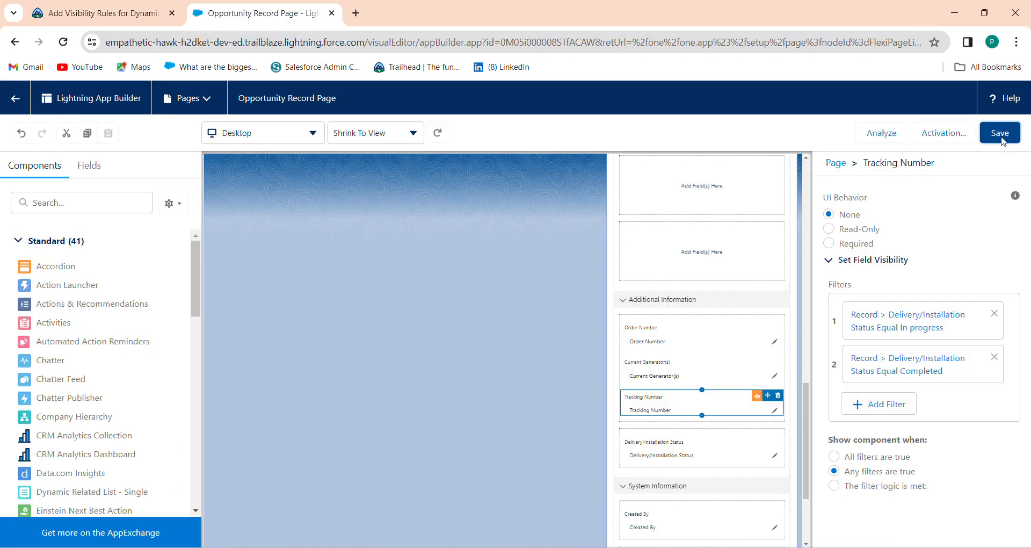
# Return to the Verify Step section in Trailhead and submit the step for verification to earn 100 points.
pyautogui.click(91, 18)
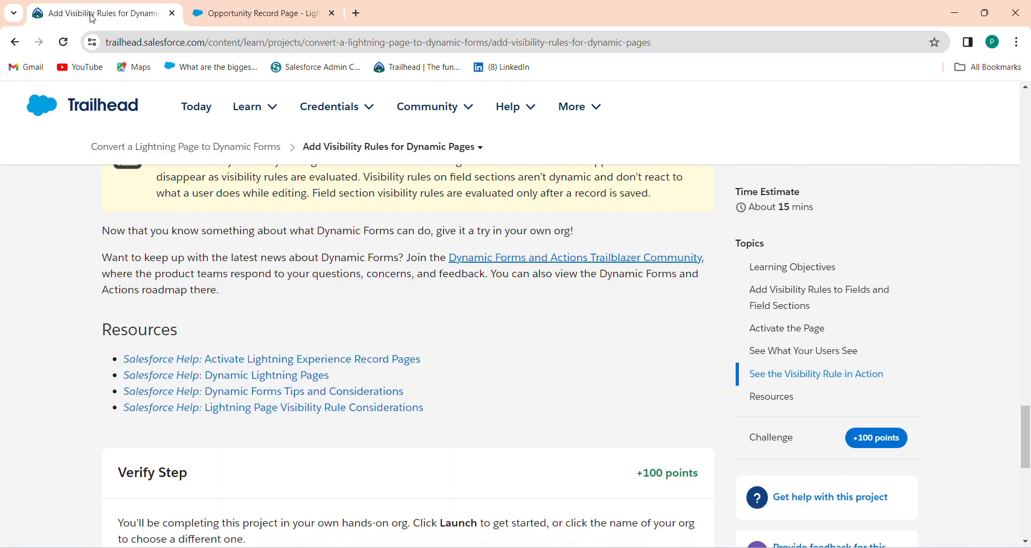
pyautogui.moveTo(1026, 454); pyautogui.dragTo(1026, 491)
pyautogui.click(240, 370)
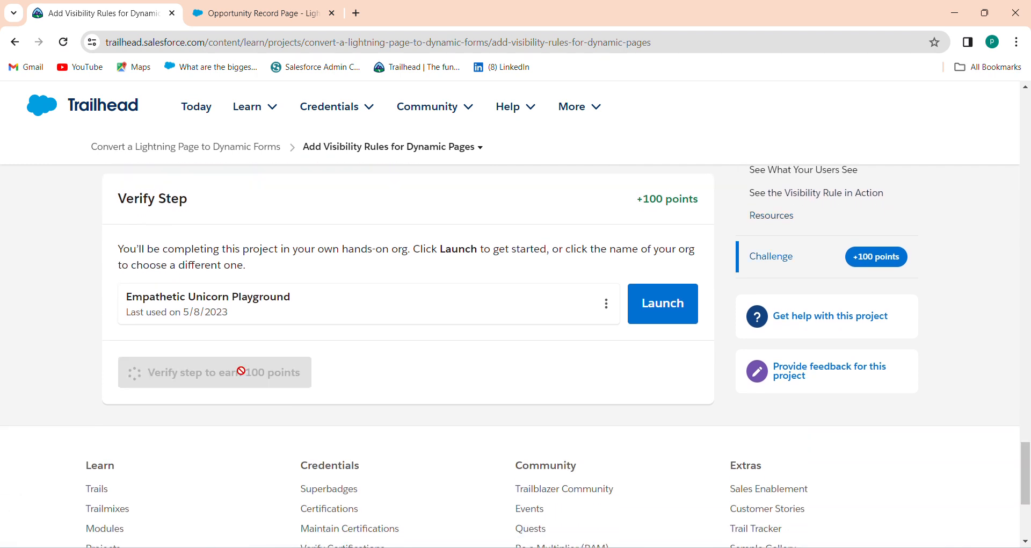